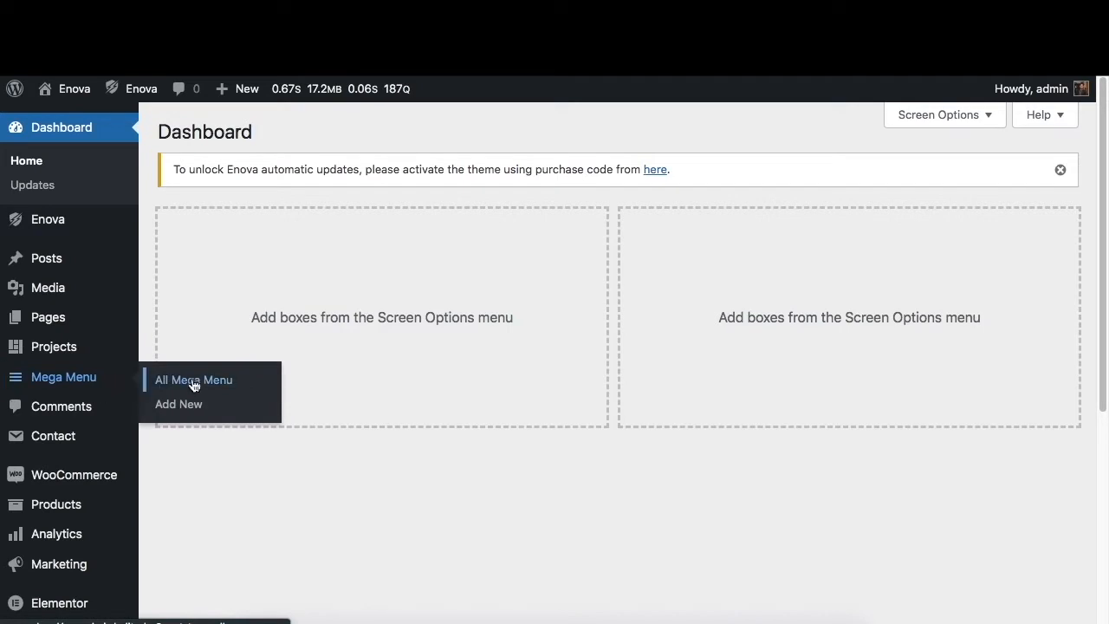
Step: Create a new mega menu titled "My Mega Menu" and publish it
{"action": "left_click", "coordinate": [201, 407]}
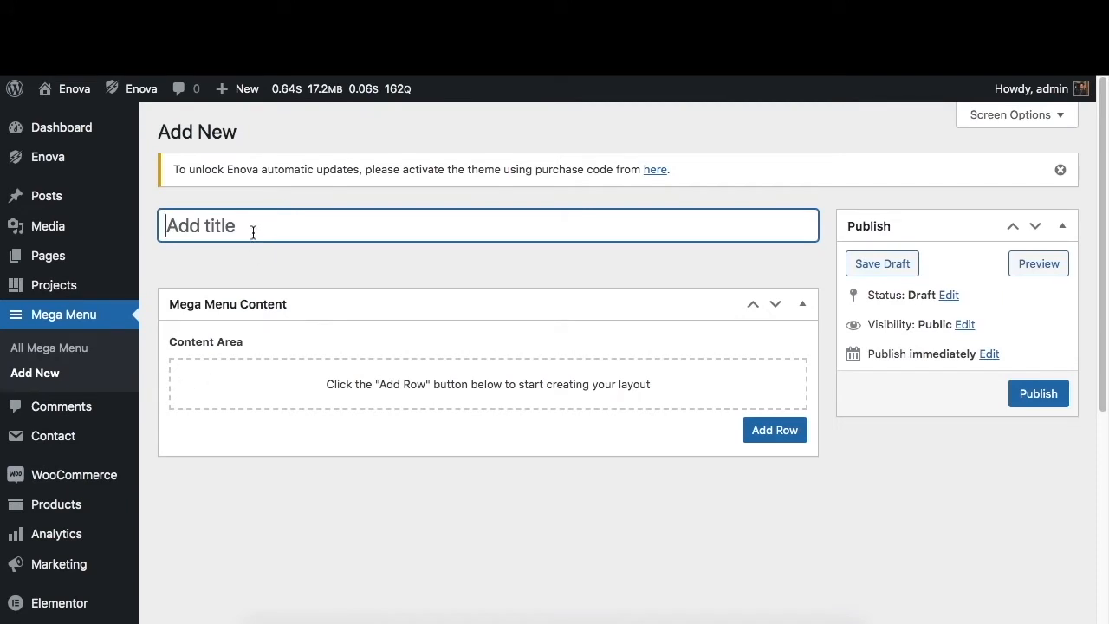
{"action": "type", "text": "My Mega Menu"}
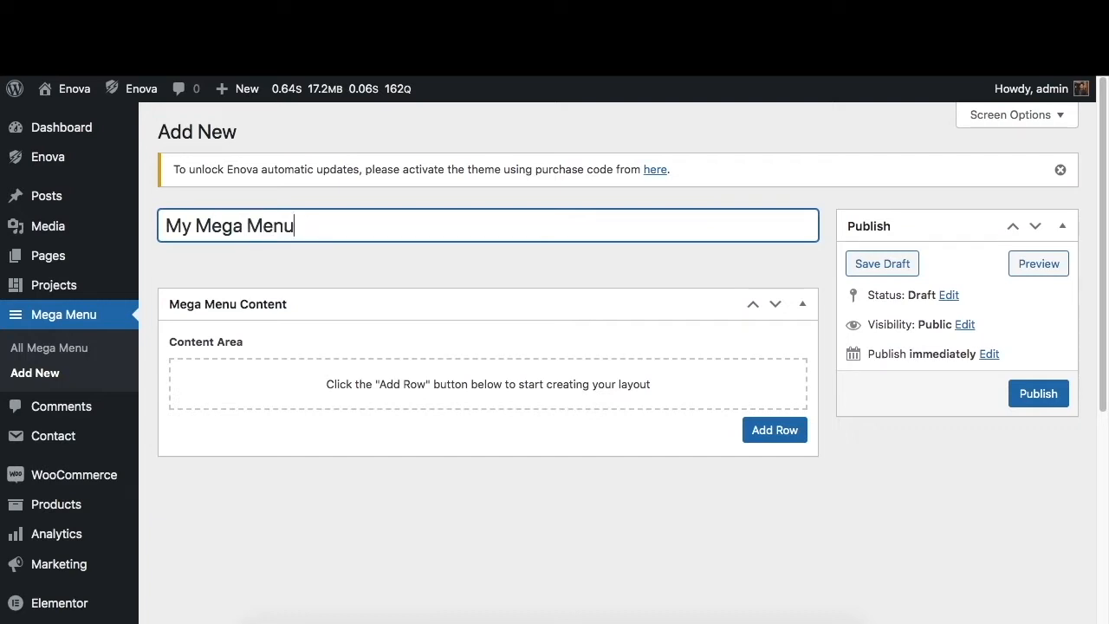
{"action": "left_click", "coordinate": [1046, 398]}
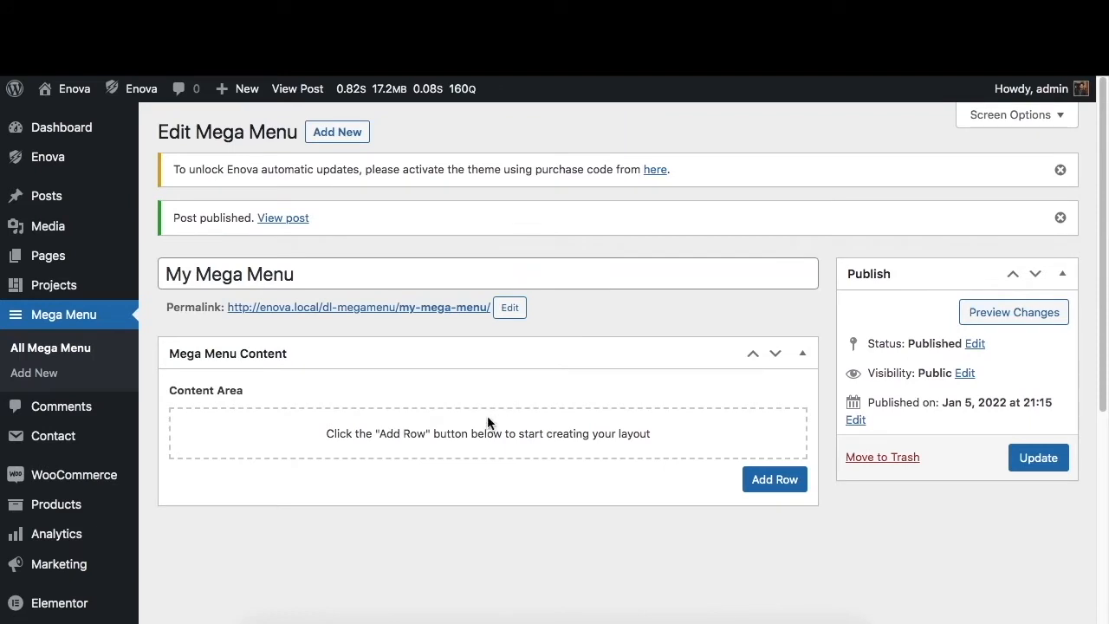
Step: Open the Menus page of the site's appearance settings in a new browser tab
{"action": "mouse_move", "coordinate": [104, 475]}
{"action": "scroll", "coordinate": [147, 485], "scroll_direction": "down", "scroll_amount": 3}
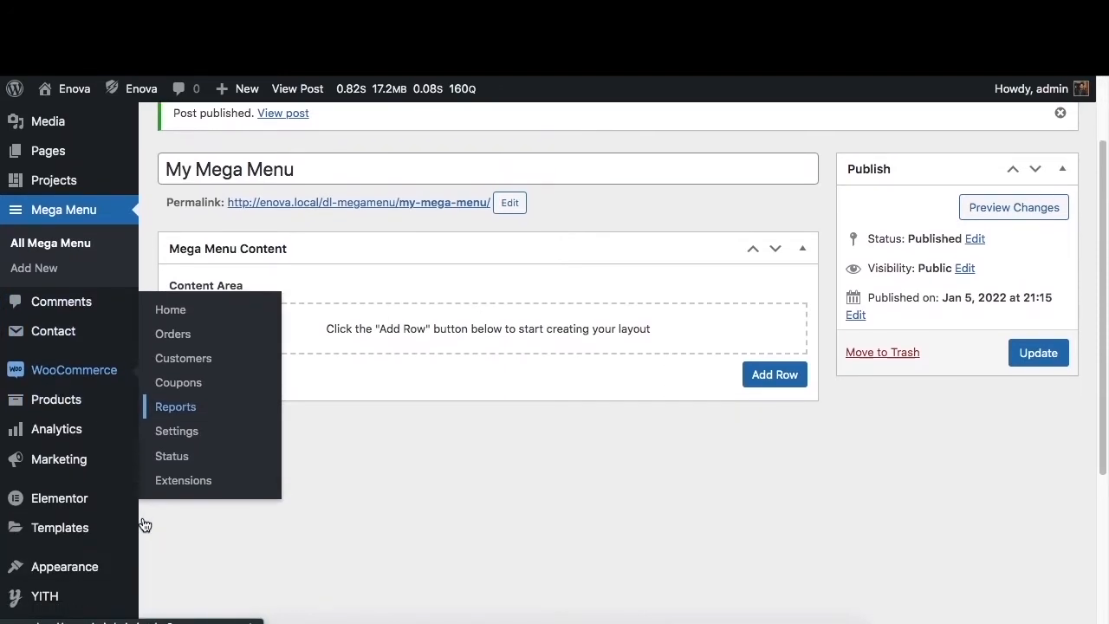
{"action": "scroll", "coordinate": [145, 525], "scroll_direction": "down", "scroll_amount": 2}
{"action": "mouse_move", "coordinate": [76, 485]}
{"action": "right_click", "coordinate": [189, 465]}
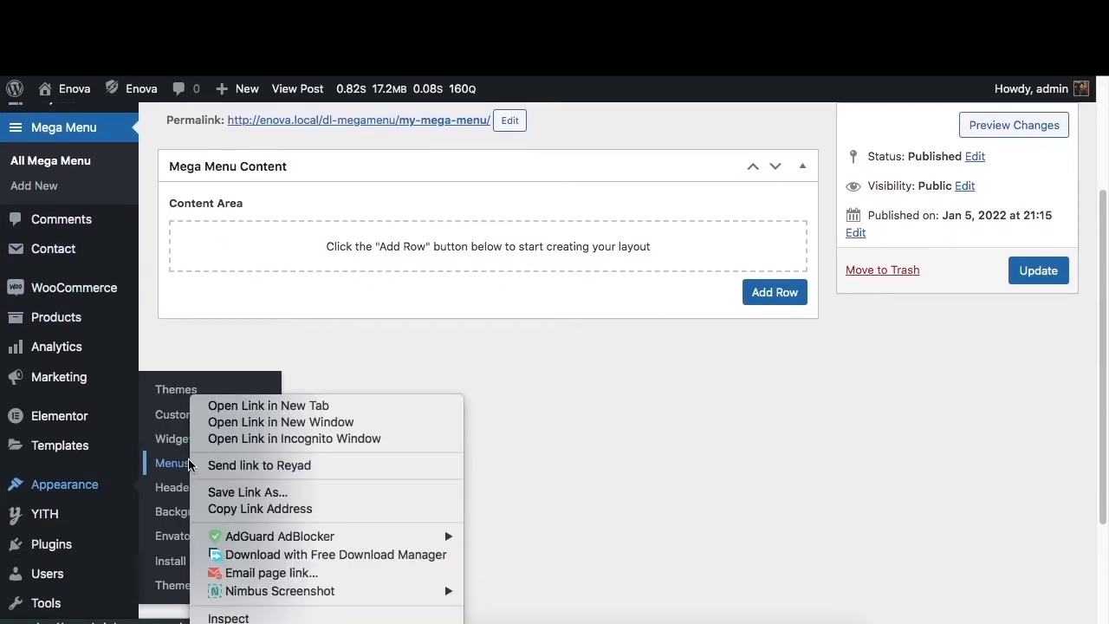
{"action": "left_click", "coordinate": [258, 407]}
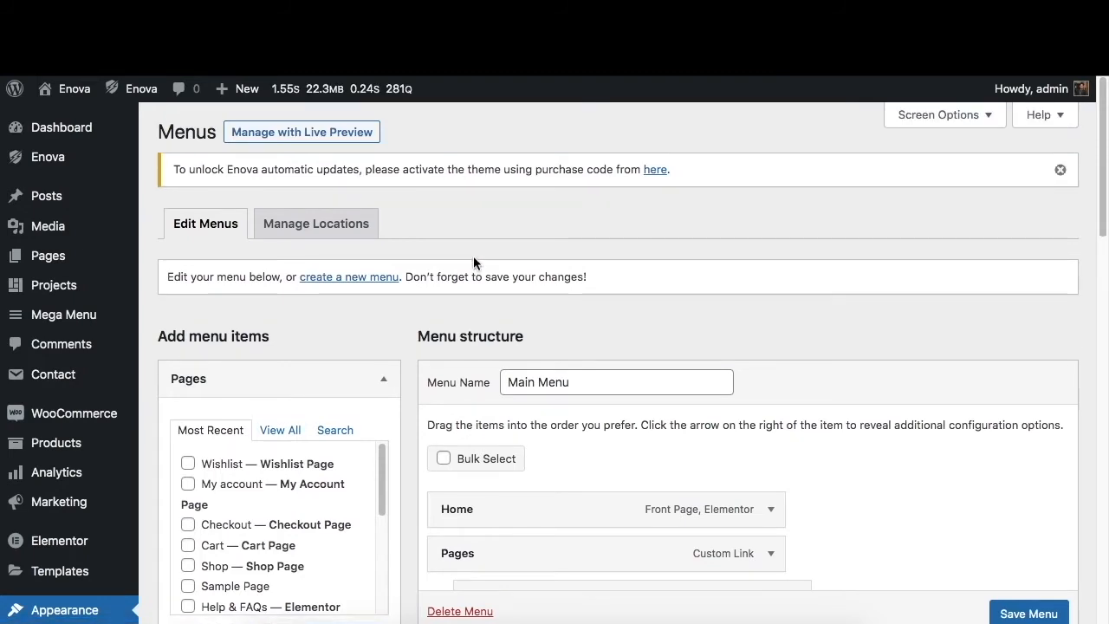
Step: Enable the mega menu for Main Menu's Home item with My Mega Menu as its content, and save the menu
{"action": "scroll", "coordinate": [498, 313], "scroll_direction": "down", "scroll_amount": 1}
{"action": "left_click", "coordinate": [613, 334]}
{"action": "scroll", "coordinate": [544, 404], "scroll_direction": "down", "scroll_amount": 3}
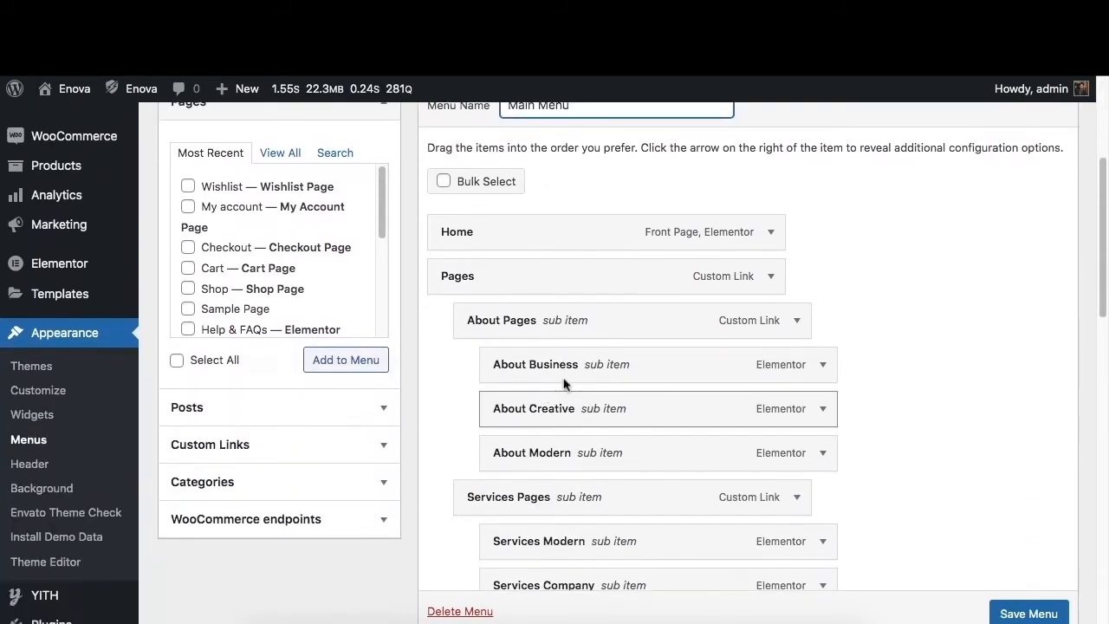
{"action": "left_click", "coordinate": [772, 233]}
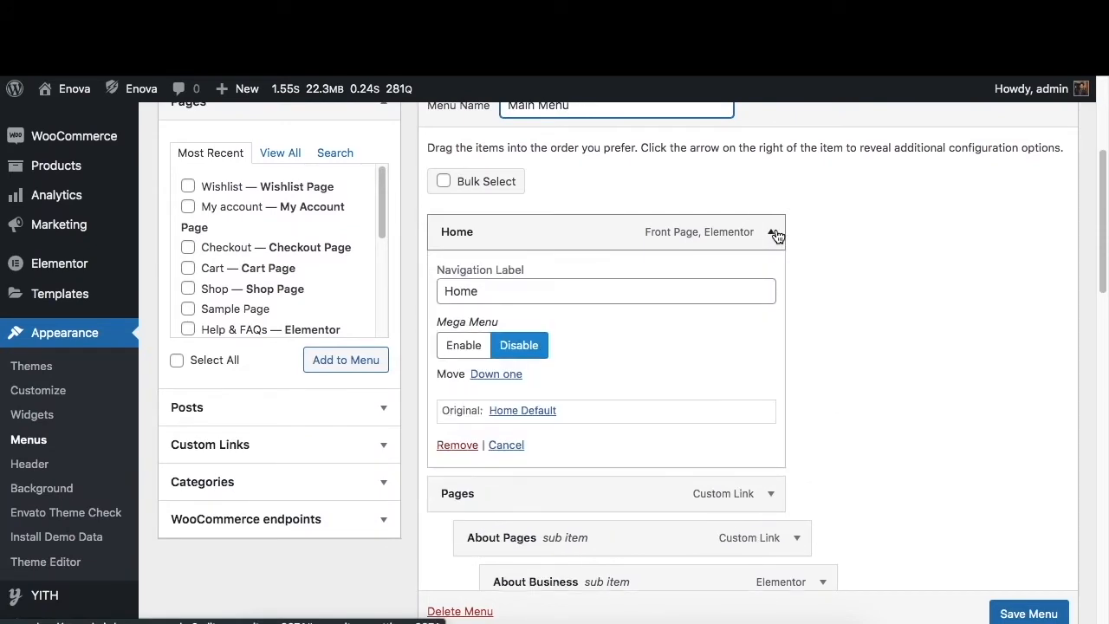
{"action": "left_click", "coordinate": [475, 346]}
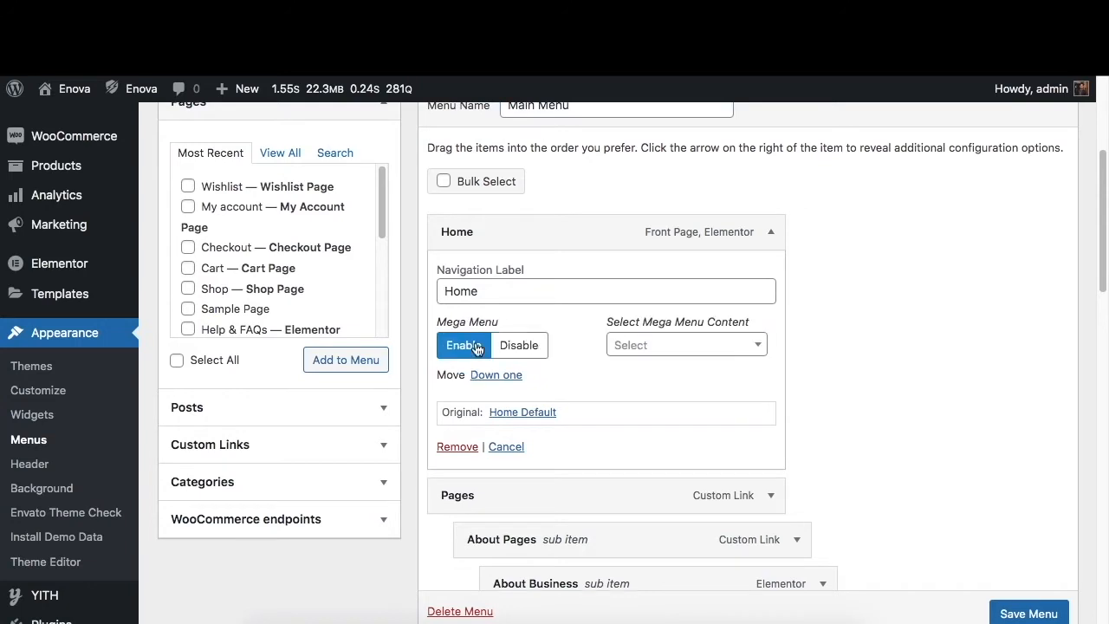
{"action": "left_click", "coordinate": [677, 346]}
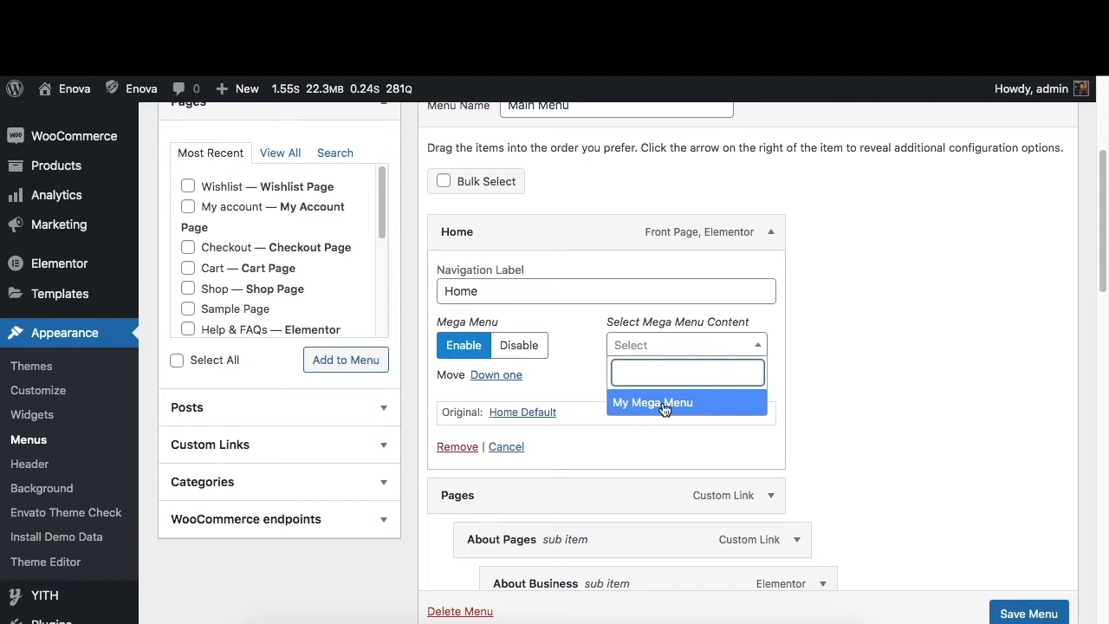
{"action": "left_click", "coordinate": [672, 406]}
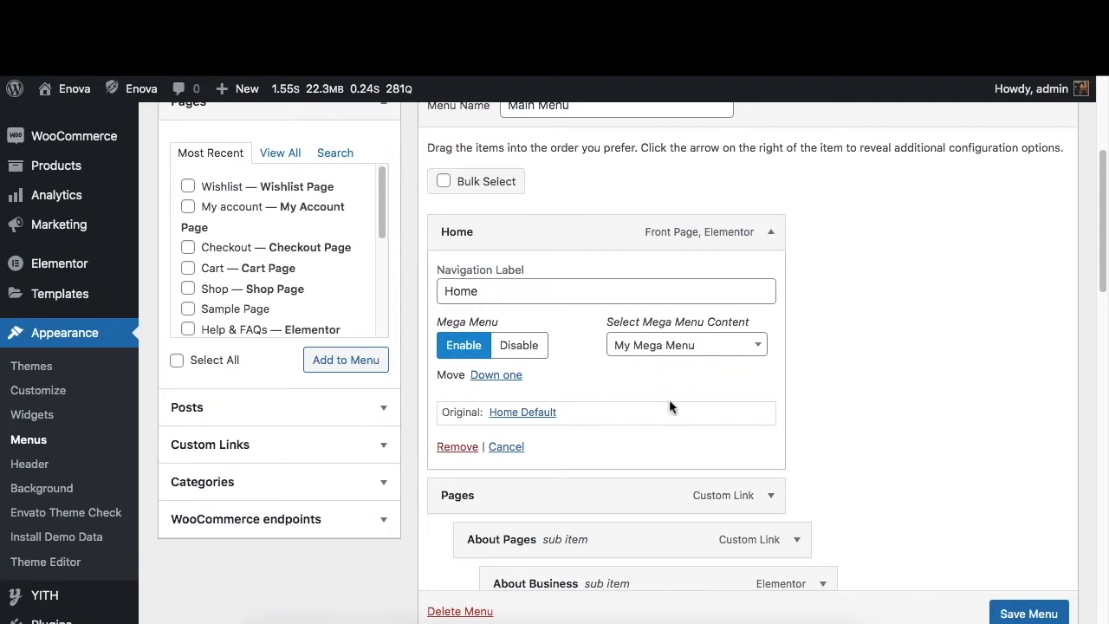
{"action": "scroll", "coordinate": [1036, 620], "scroll_direction": "down", "scroll_amount": 1}
{"action": "left_click", "coordinate": [1029, 613]}
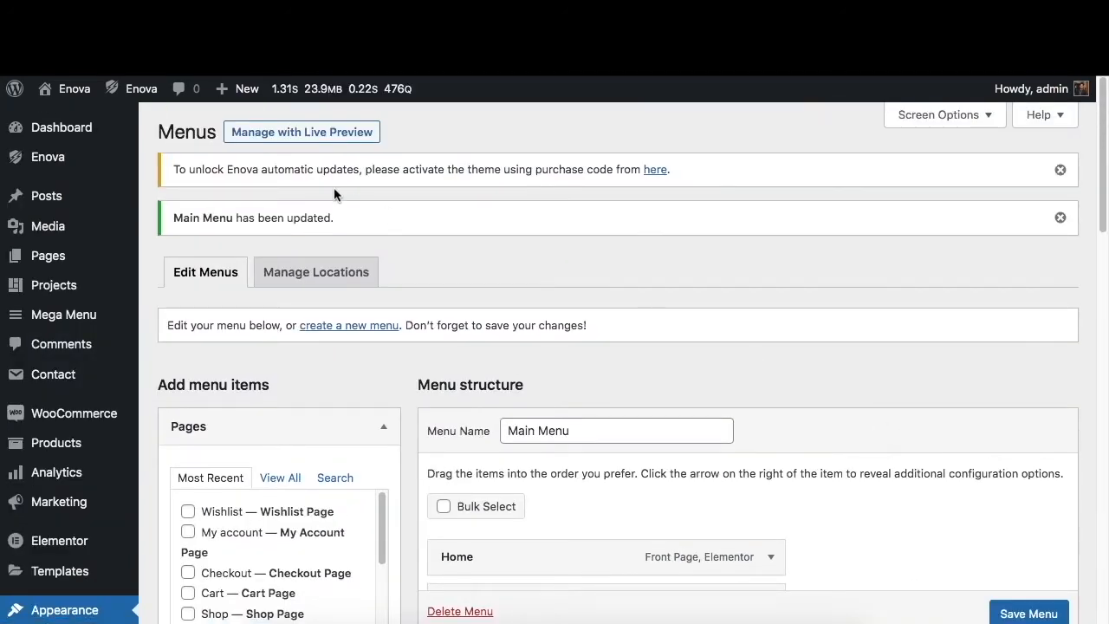
Step: Open the site's front end in a new tab and return to the My Mega Menu editing page
{"action": "mouse_move", "coordinate": [73, 91]}
{"action": "right_click", "coordinate": [81, 118]}
{"action": "left_click", "coordinate": [101, 121]}
{"action": "left_click", "coordinate": [433, 18]}
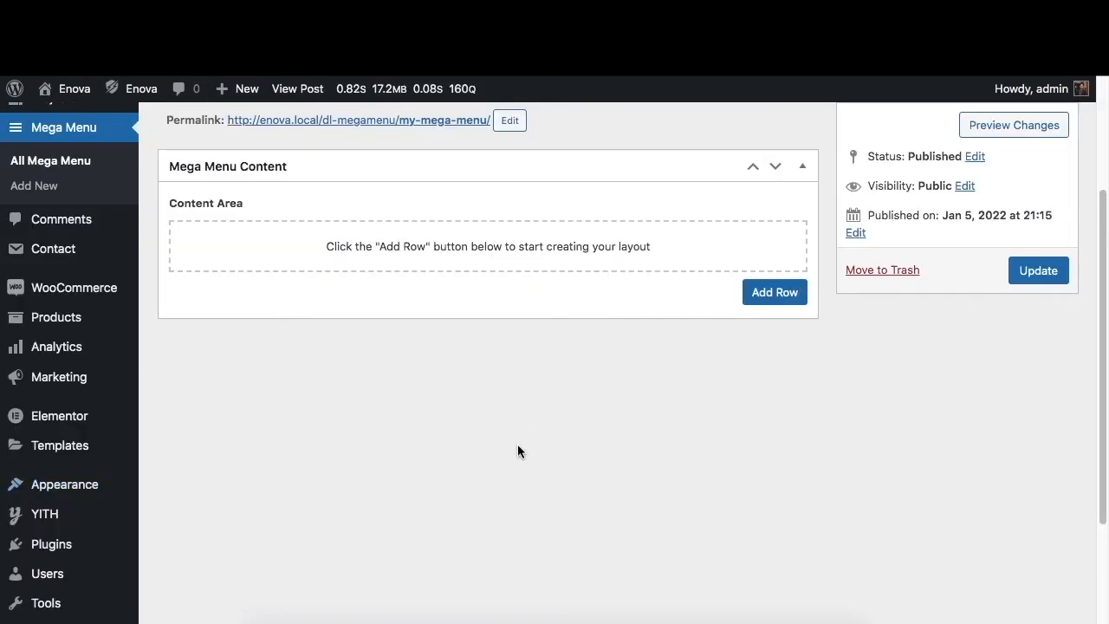
Step: Add a row to the mega menu's content area and set it to 3 columns
{"action": "scroll", "coordinate": [411, 333], "scroll_direction": "up", "scroll_amount": 3}
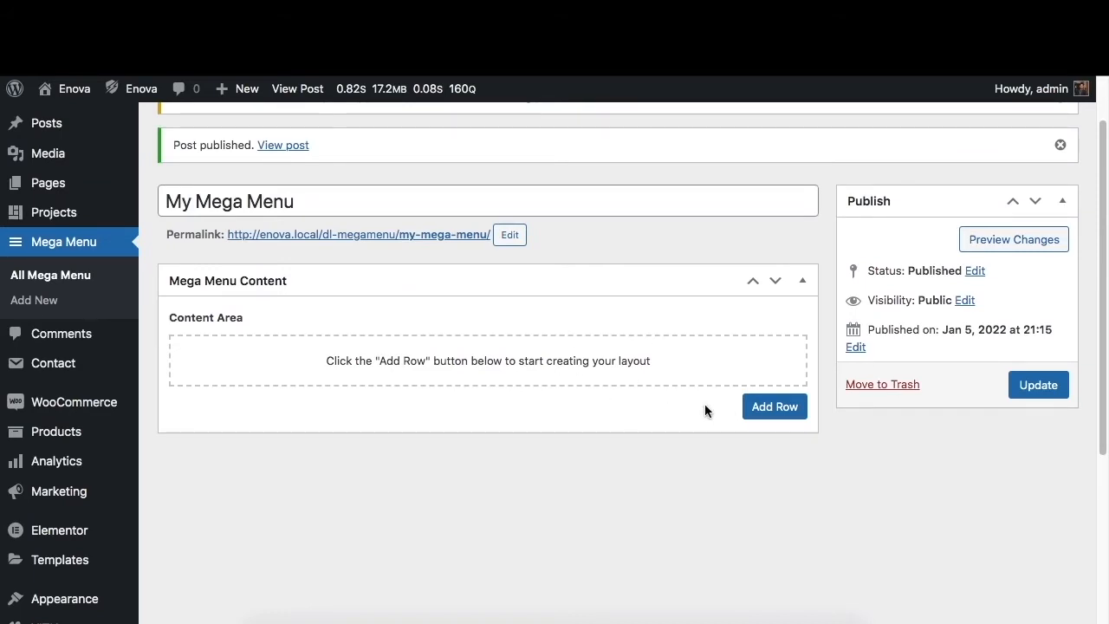
{"action": "left_click", "coordinate": [760, 416]}
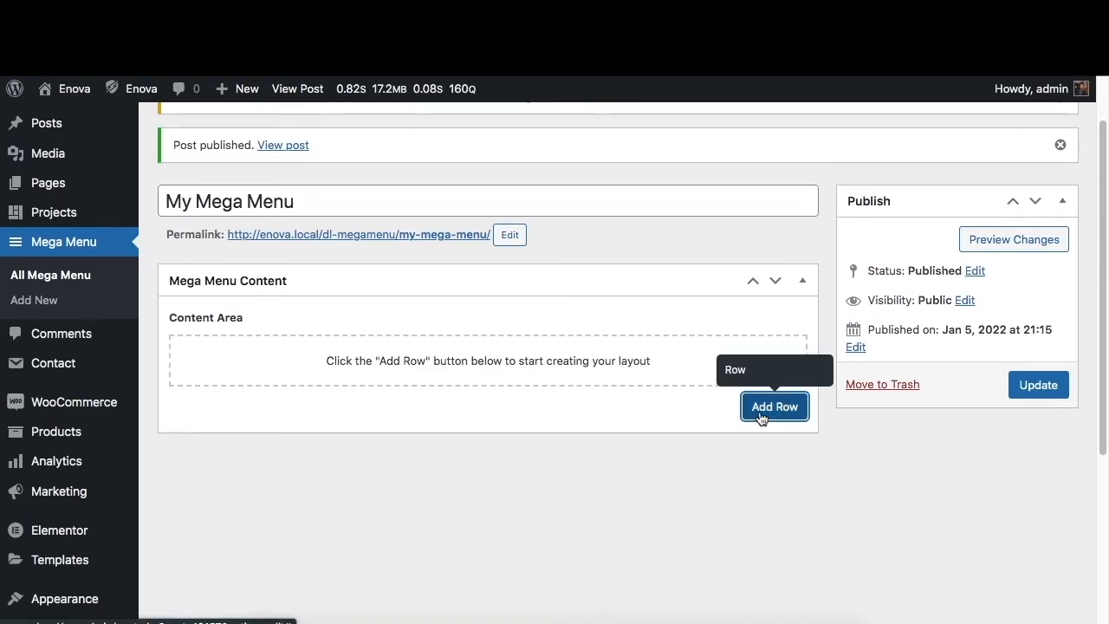
{"action": "left_click", "coordinate": [803, 379]}
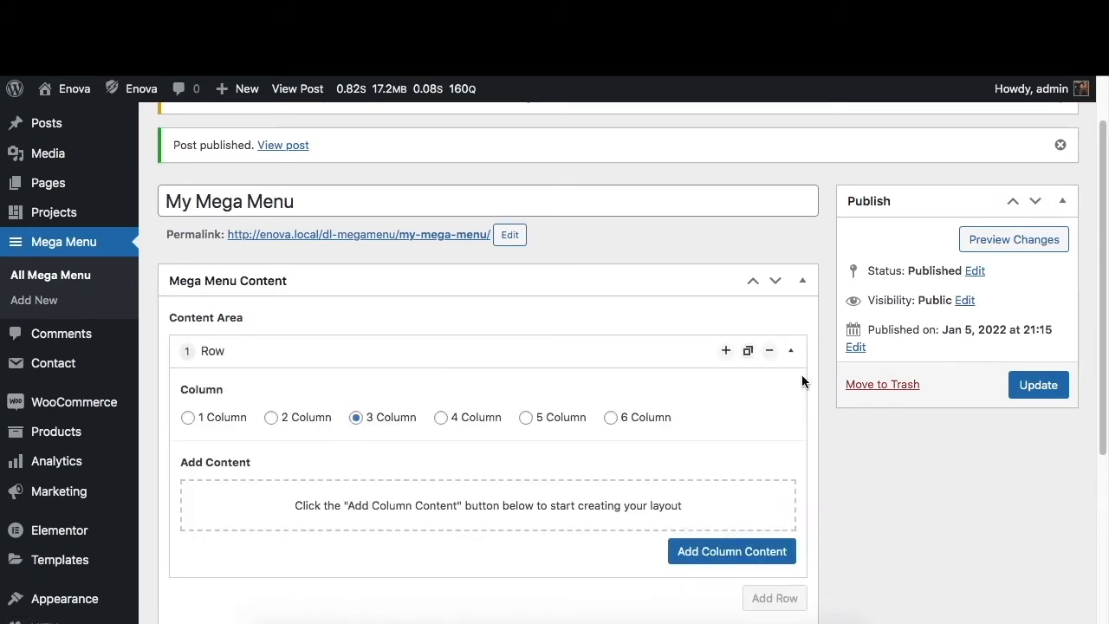
{"action": "scroll", "coordinate": [747, 475], "scroll_direction": "down", "scroll_amount": 3}
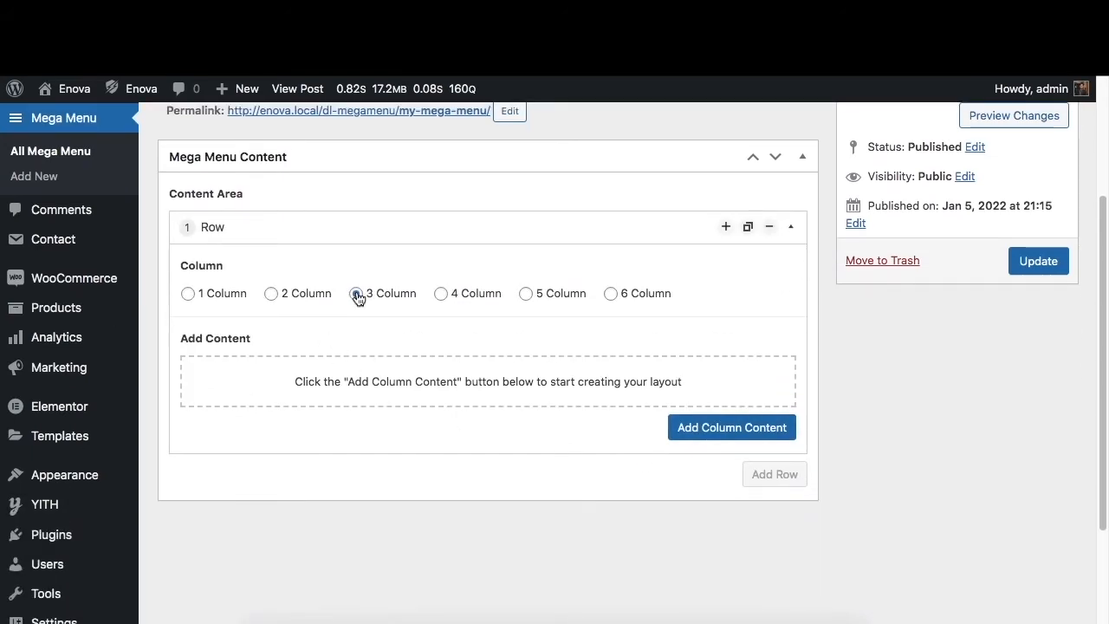
{"action": "left_click", "coordinate": [465, 291]}
{"action": "left_click", "coordinate": [538, 295]}
{"action": "left_click", "coordinate": [649, 295]}
{"action": "left_click", "coordinate": [386, 295]}
Step: Add a List Items content block to the row and give it the heading "My First List"
{"action": "left_click", "coordinate": [688, 436]}
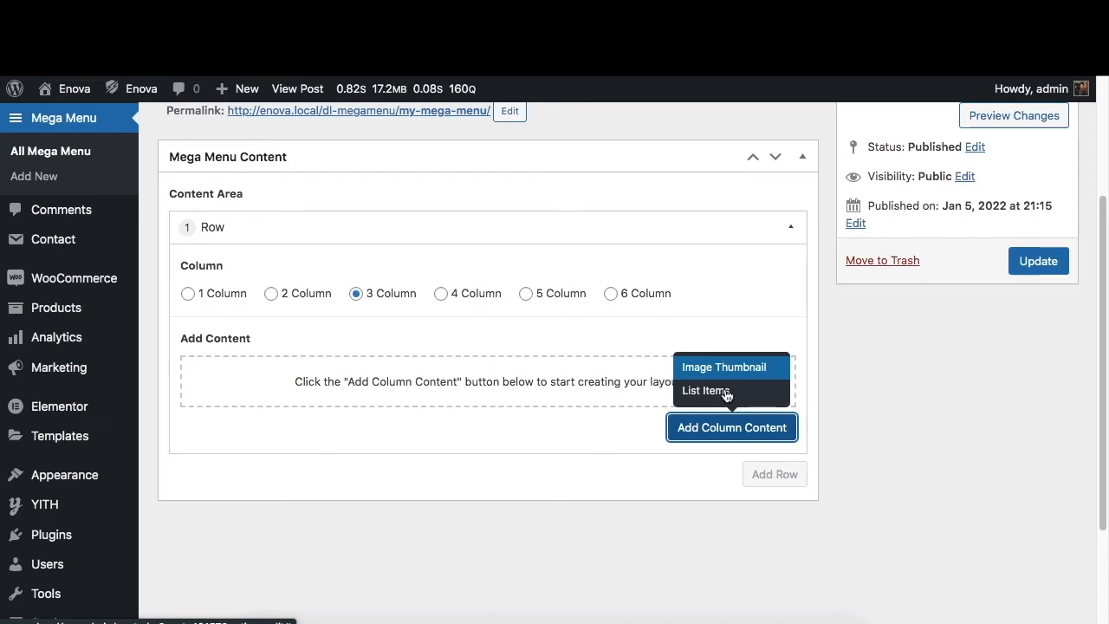
{"action": "left_click", "coordinate": [736, 393]}
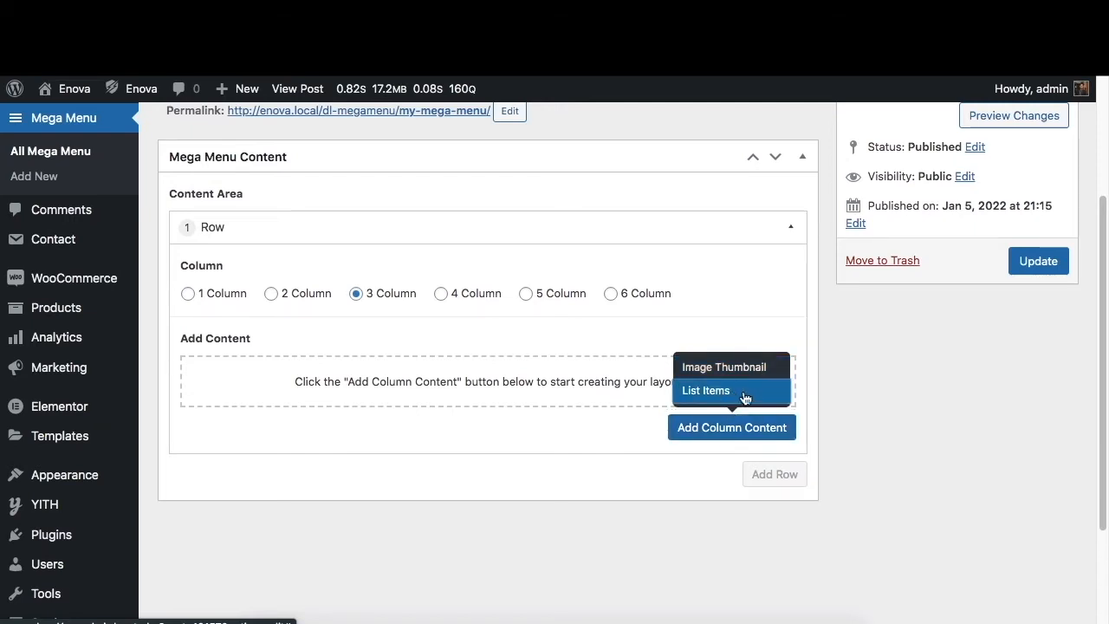
{"action": "left_click", "coordinate": [360, 442]}
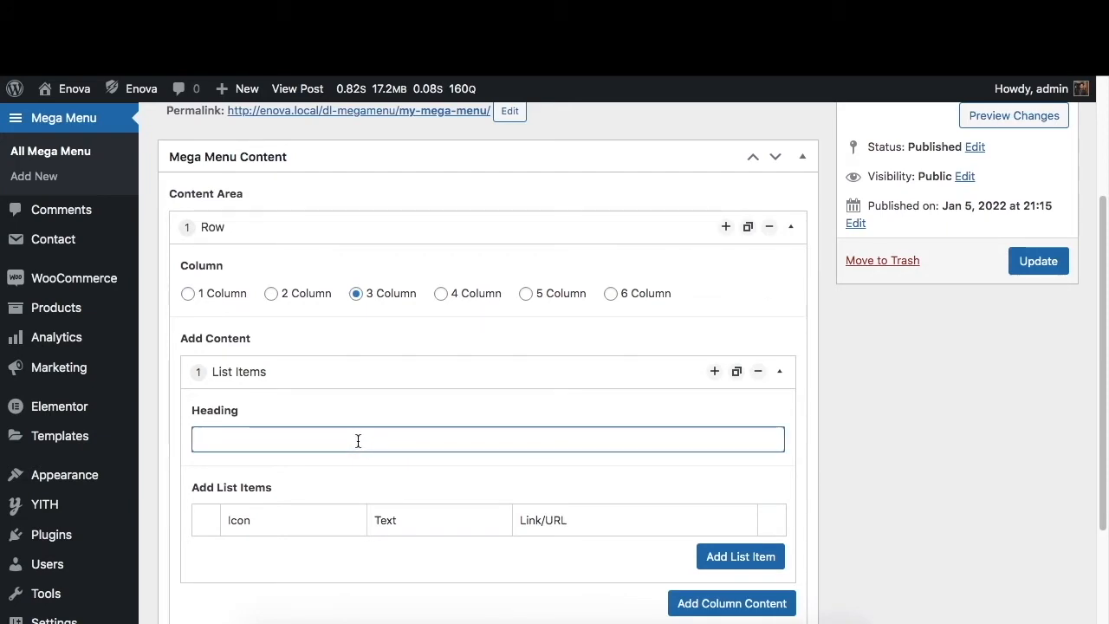
{"action": "type", "text": "M"}
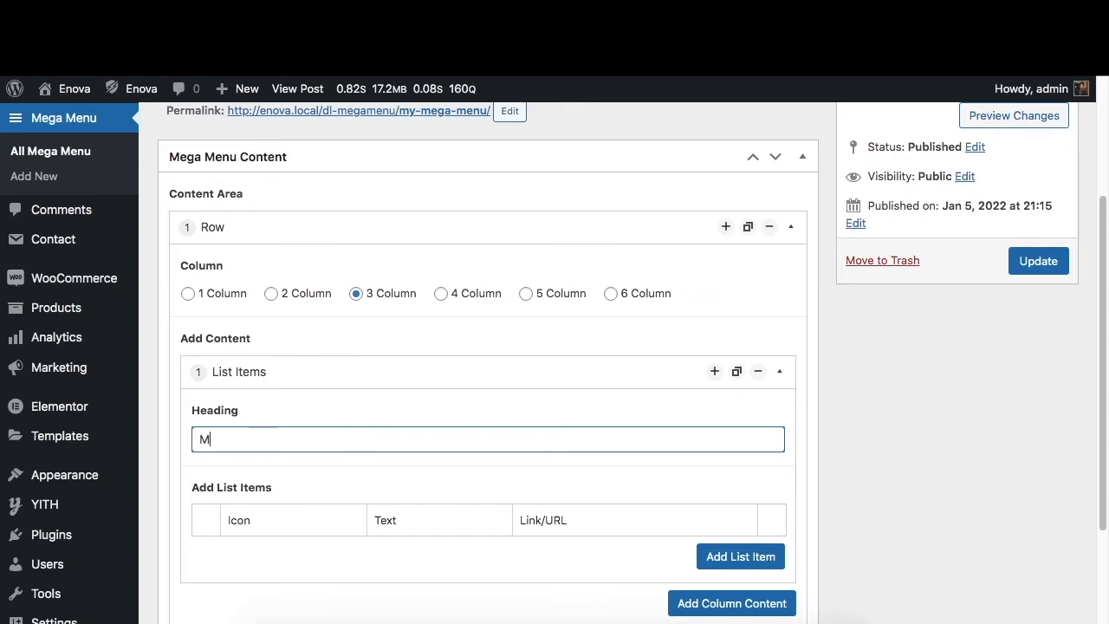
{"action": "type", "text": "y First List"}
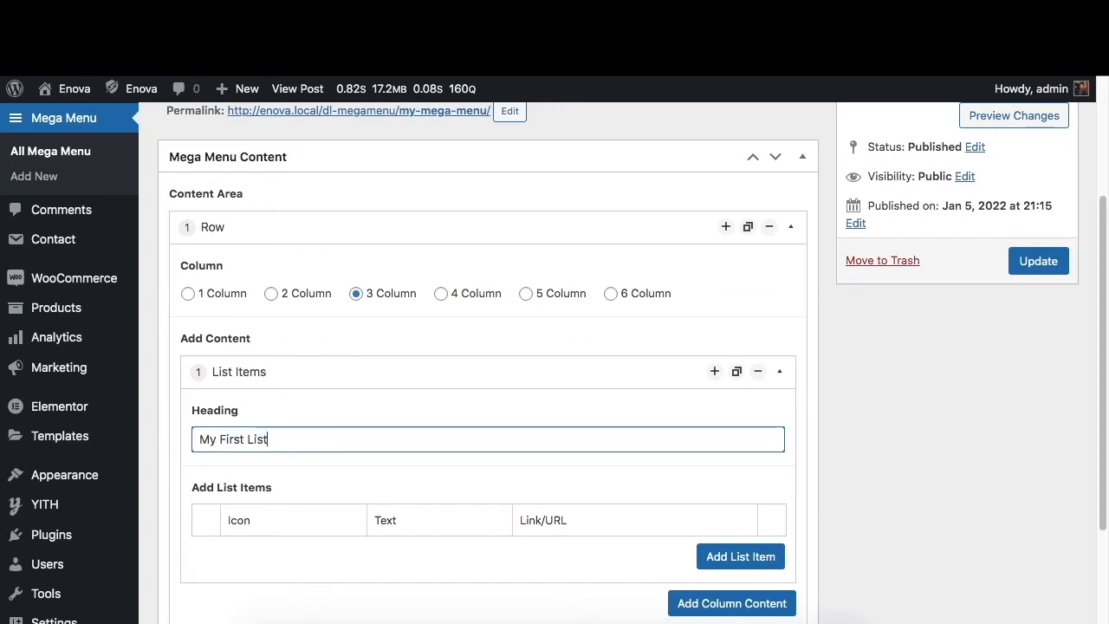
{"action": "left_click", "coordinate": [499, 483]}
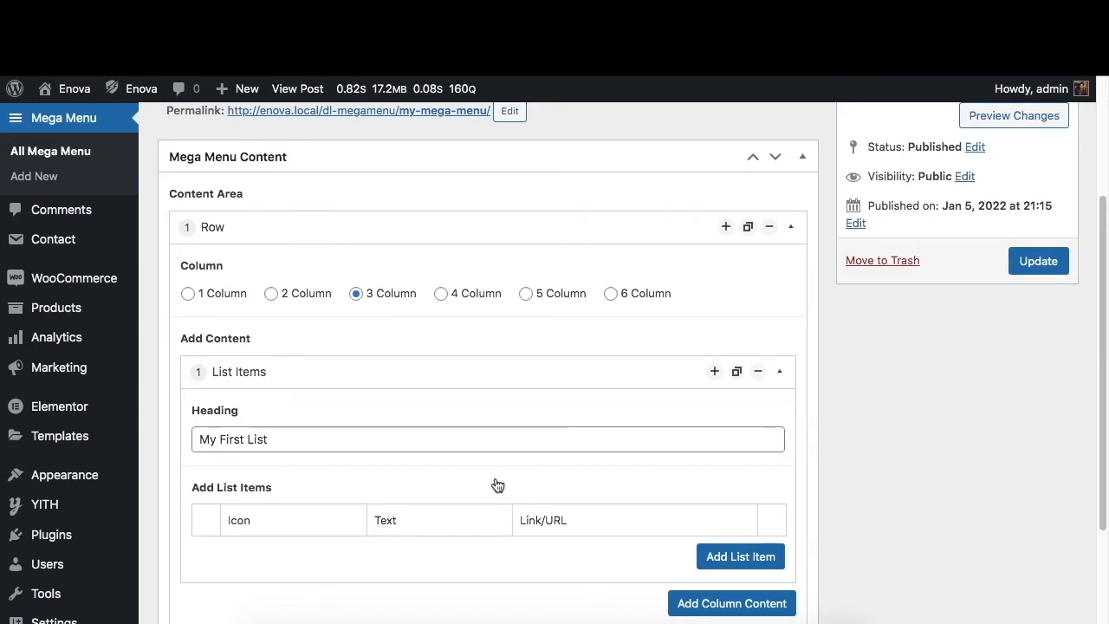
{"action": "scroll", "coordinate": [498, 485], "scroll_direction": "down", "scroll_amount": 2}
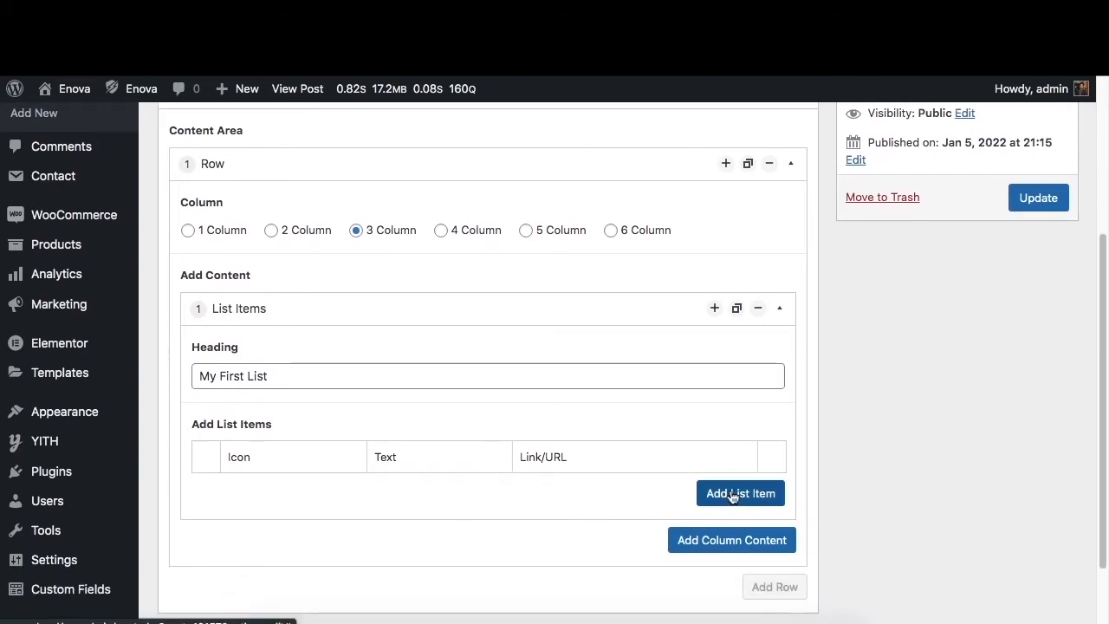
{"action": "left_click", "coordinate": [738, 492]}
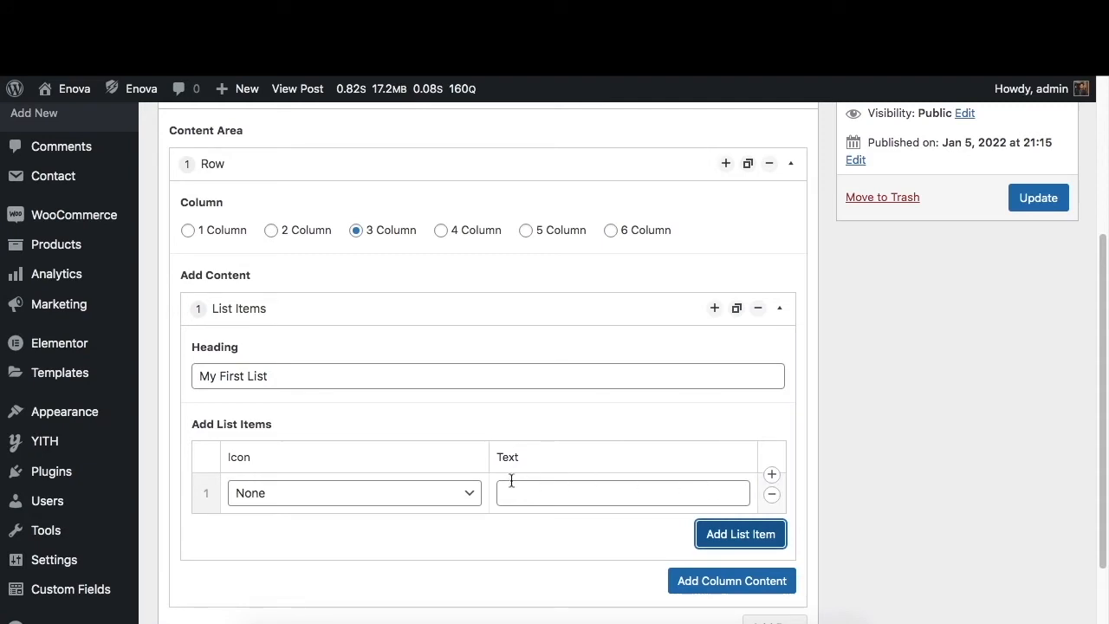
{"action": "left_click", "coordinate": [440, 494]}
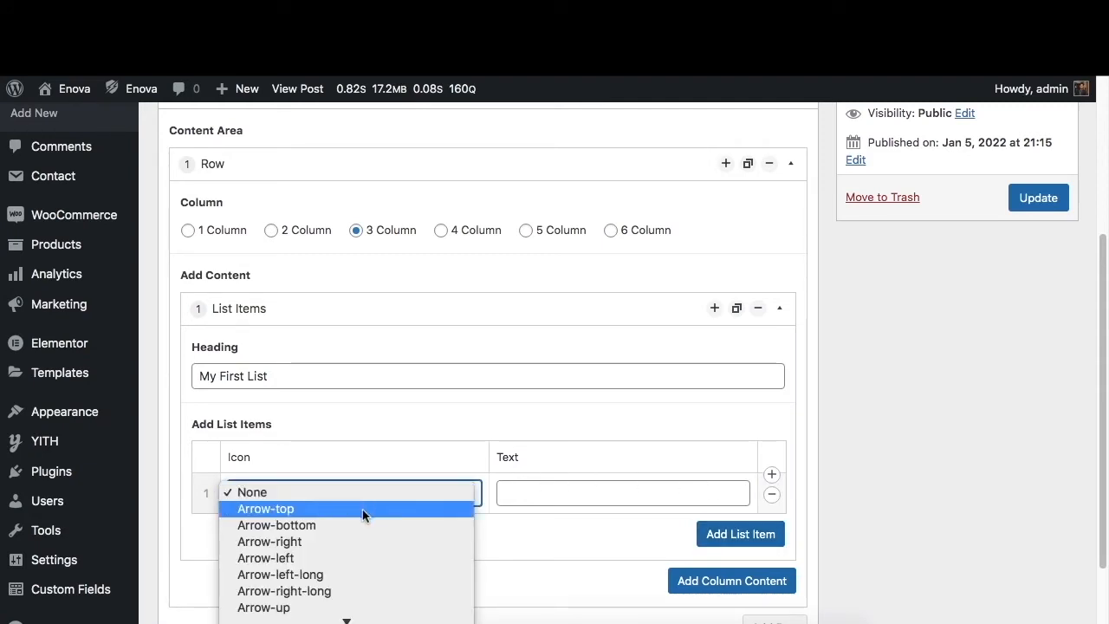
{"action": "left_click", "coordinate": [359, 540]}
{"action": "left_click", "coordinate": [539, 492]}
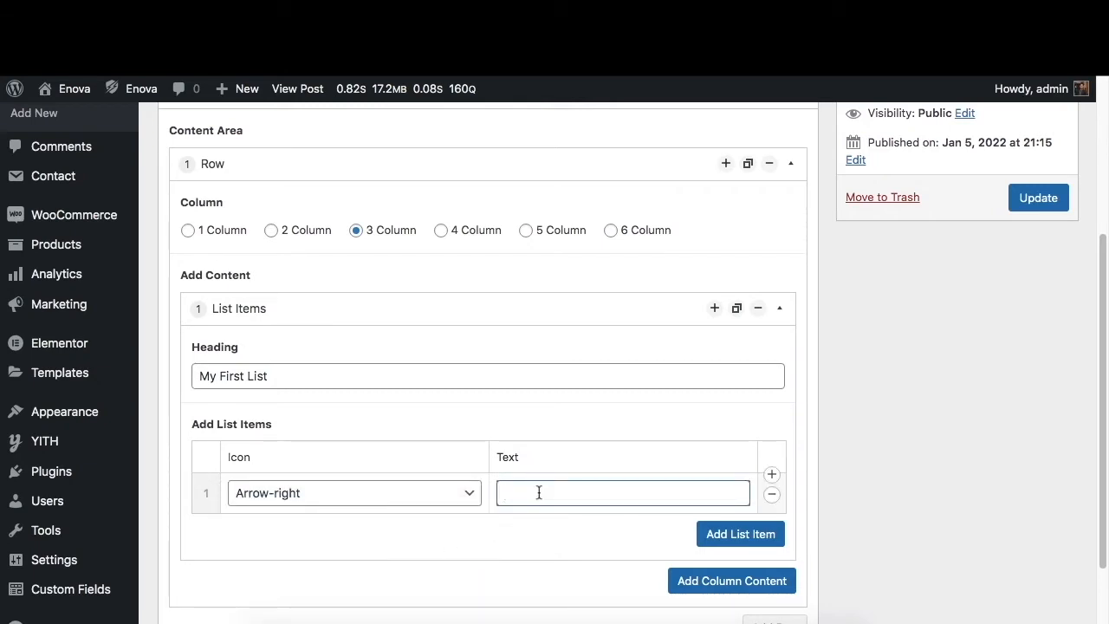
{"action": "type", "text": "List item 1"}
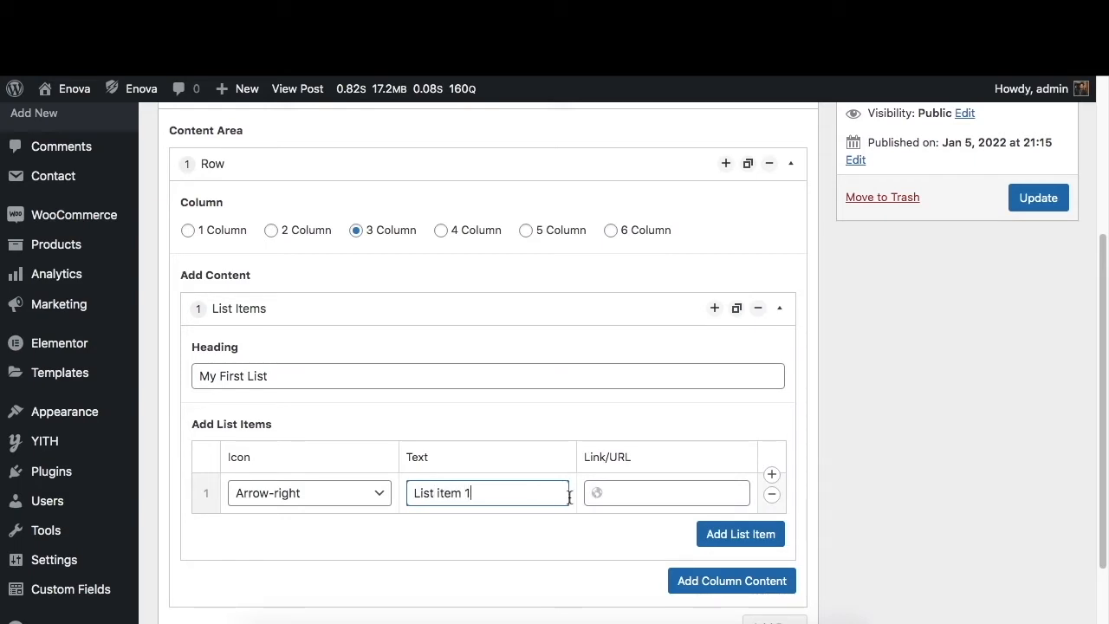
{"action": "left_click", "coordinate": [610, 492]}
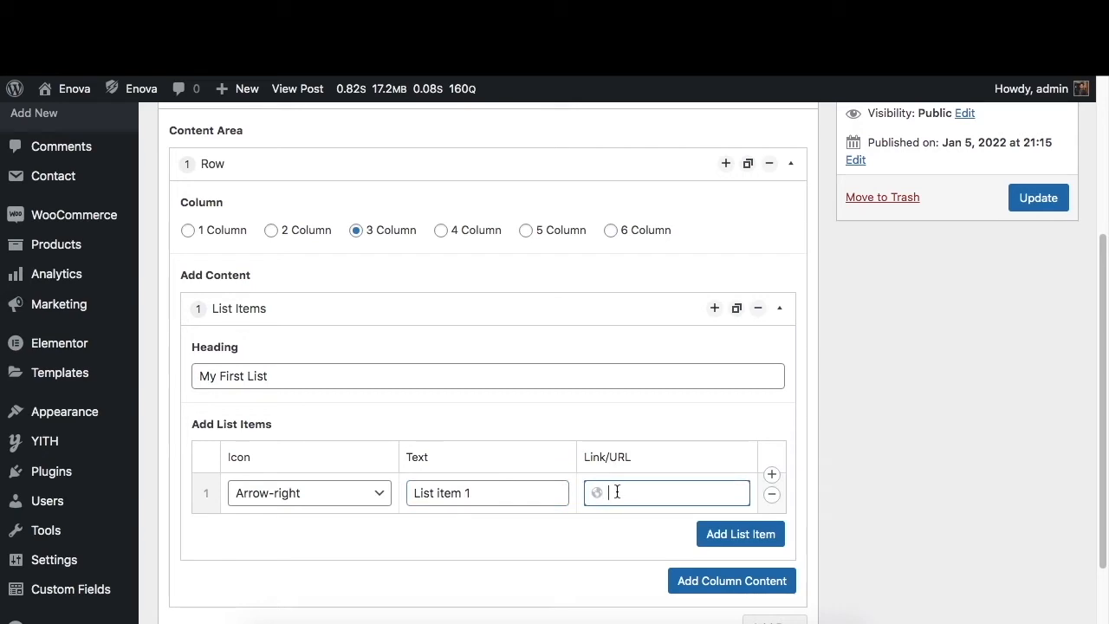
{"action": "type", "text": "https://dynamiclayers.ne"}
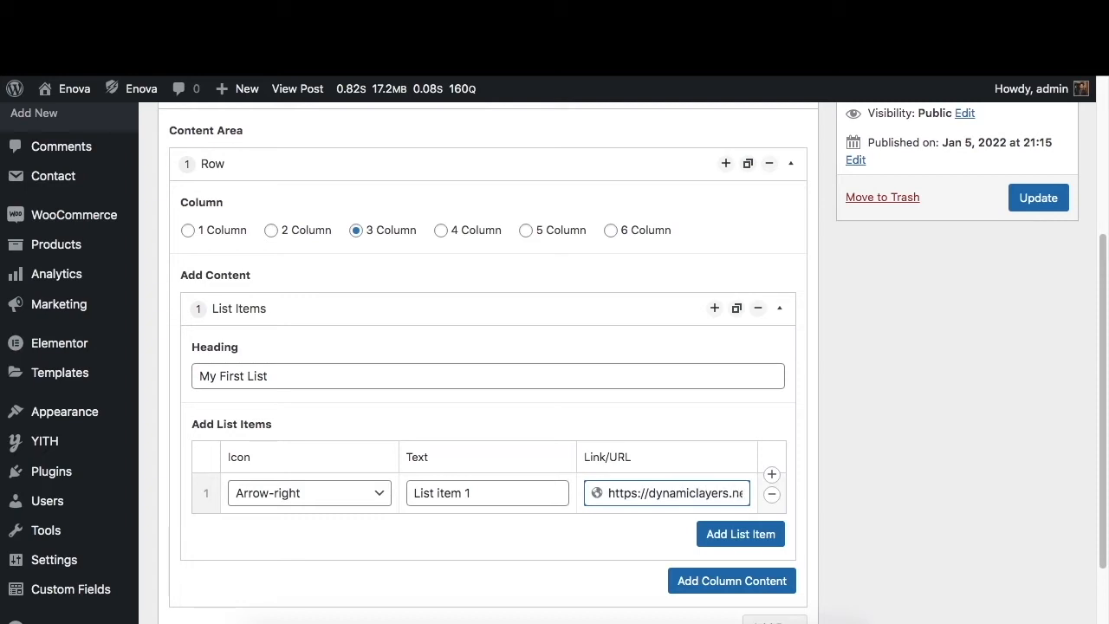
Step: Add "List item 2" with the Arrow-right icon and the same link as List item 1, and place it below List item 1
{"action": "left_click", "coordinate": [772, 475]}
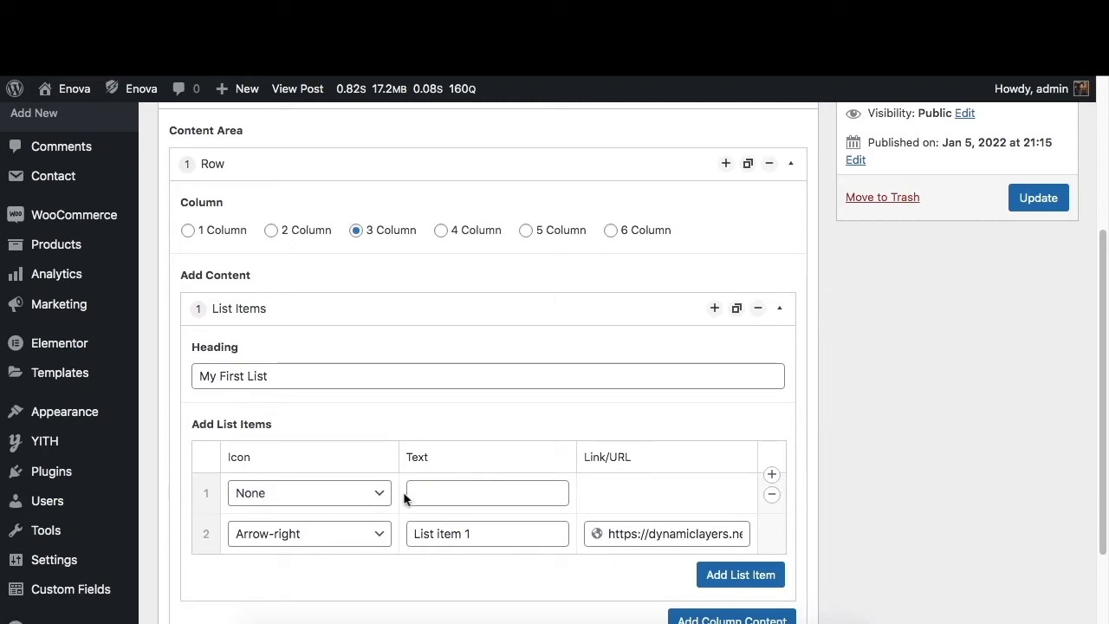
{"action": "left_click", "coordinate": [329, 503]}
{"action": "left_click", "coordinate": [327, 541]}
{"action": "left_click", "coordinate": [433, 493]}
{"action": "type", "text": "List item"}
{"action": "triple_click", "coordinate": [669, 535]}
{"action": "key", "text": "super+c"}
{"action": "left_click", "coordinate": [667, 493]}
{"action": "key", "text": "super+v"}
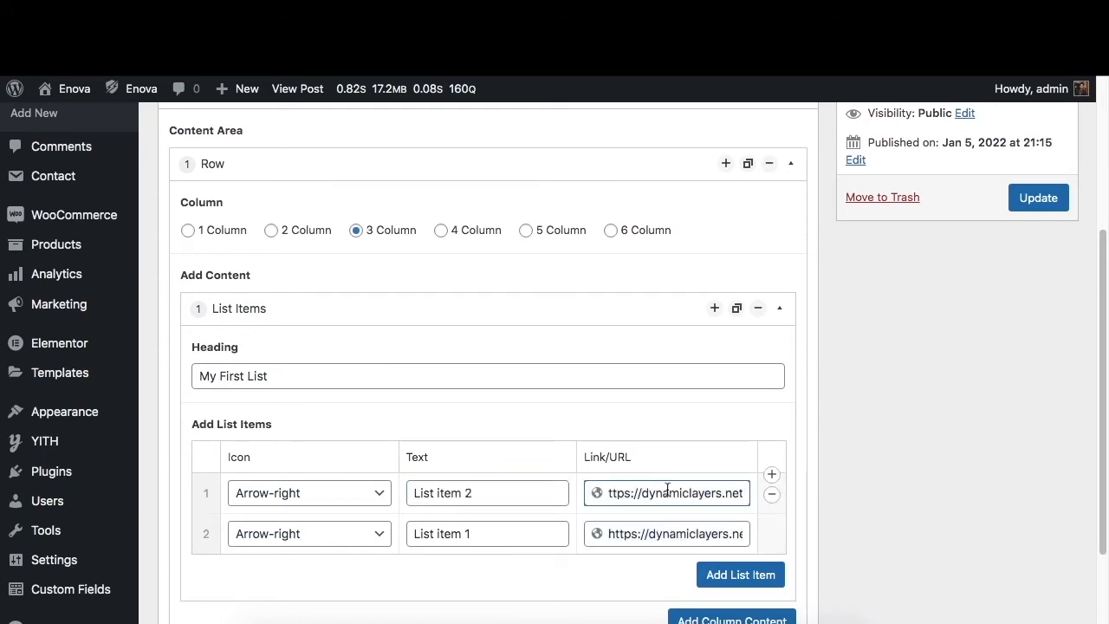
{"action": "left_click_drag", "start_coordinate": [205, 492], "coordinate": [205, 539]}
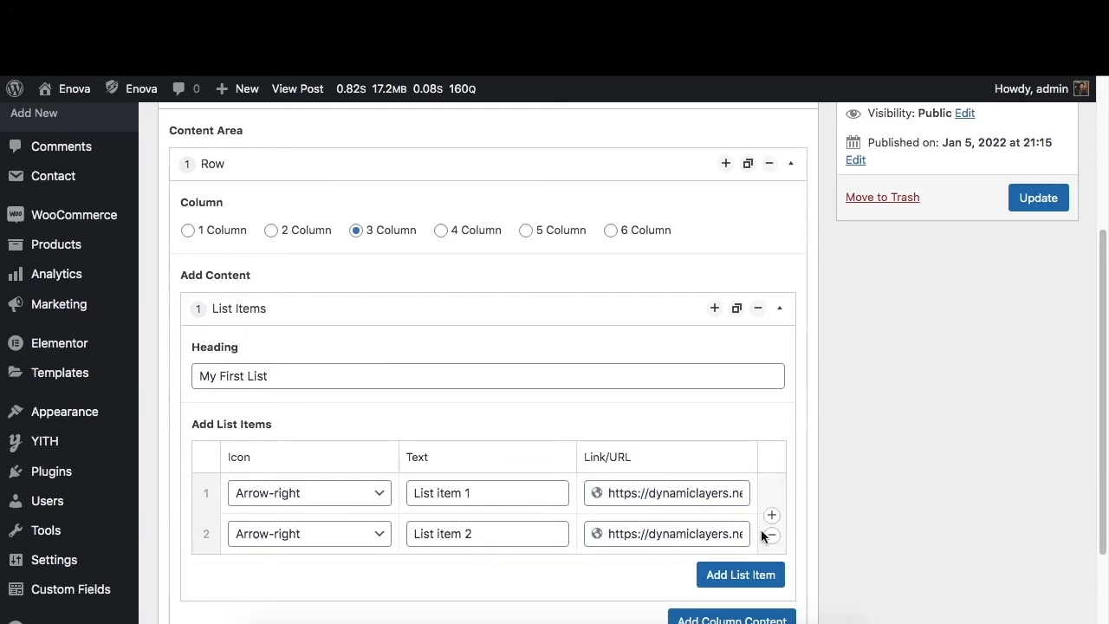
Step: Add a third entry at the end of the list and set its icon to Arrow-right
{"action": "scroll", "coordinate": [762, 531], "scroll_direction": "down", "scroll_amount": 2}
{"action": "left_click", "coordinate": [772, 419]}
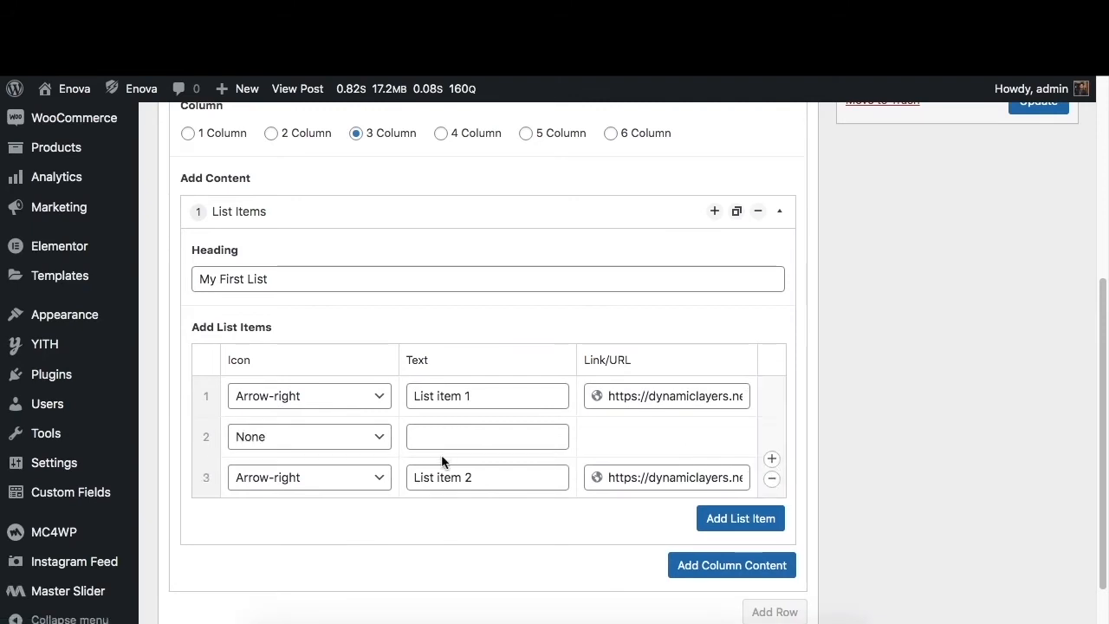
{"action": "left_click_drag", "start_coordinate": [205, 437], "coordinate": [206, 482]}
{"action": "left_click", "coordinate": [372, 477]}
{"action": "left_click", "coordinate": [332, 526]}
Step: Set the third entry's text to "List item 3" and give it the same link as List item 2
{"action": "left_click_drag", "start_coordinate": [475, 436], "coordinate": [414, 436]}
{"action": "key", "text": "ctrl+c"}
{"action": "left_click", "coordinate": [497, 477]}
{"action": "key", "text": "ctrl+v"}
{"action": "key", "text": "BackSpace"}
{"action": "type", "text": "3"}
{"action": "triple_click", "coordinate": [653, 437]}
{"action": "key", "text": "ctrl+c"}
{"action": "left_click", "coordinate": [661, 477]}
{"action": "key", "text": "ctrl+v"}
Step: Add "List item 4" at the end of the list with the Arrow-right icon and the same link as the other items
{"action": "left_click", "coordinate": [741, 518]}
{"action": "left_click", "coordinate": [309, 517]}
{"action": "left_click", "coordinate": [328, 568]}
{"action": "left_click_drag", "start_coordinate": [475, 477], "coordinate": [414, 477]}
{"action": "key", "text": "ctrl+c"}
{"action": "left_click", "coordinate": [465, 517]}
{"action": "key", "text": "ctrl+v"}
{"action": "key", "text": "BackSpace"}
{"action": "type", "text": "4"}
{"action": "left_click", "coordinate": [661, 518]}
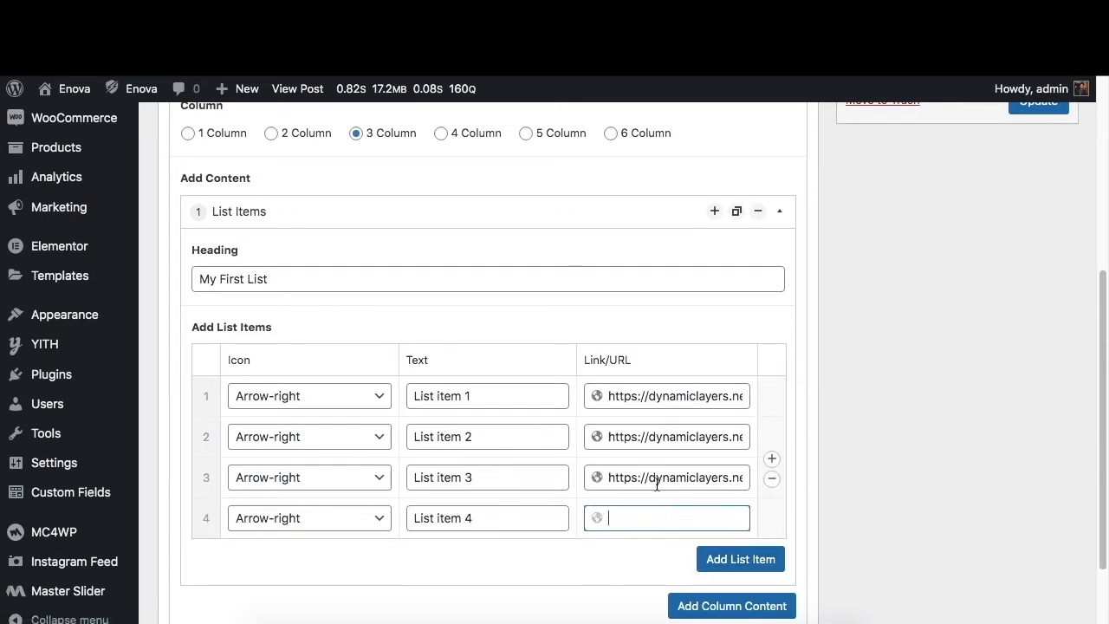
{"action": "key", "text": "ctrl+v"}
Step: Add "List item 5" at the end of the list with the Arrow-right icon and the same link as the other items
{"action": "left_click", "coordinate": [740, 558]}
{"action": "left_click", "coordinate": [317, 559]}
{"action": "left_click", "coordinate": [331, 541]}
{"action": "left_click", "coordinate": [477, 558]}
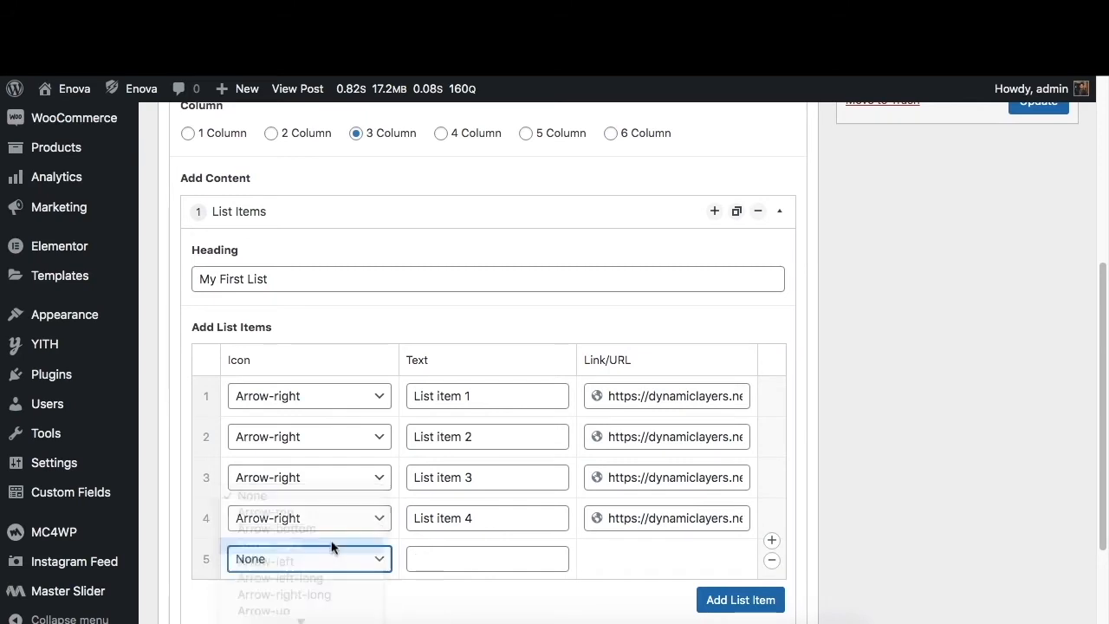
{"action": "type", "text": "List item 5"}
{"action": "left_click", "coordinate": [661, 559]}
{"action": "key", "text": "ctrl+v"}
{"action": "left_click", "coordinate": [560, 600]}
Step: Save the mega menu and view the Home item's dropdown on the site's front page
{"action": "scroll", "coordinate": [850, 511], "scroll_direction": "down", "scroll_amount": 3}
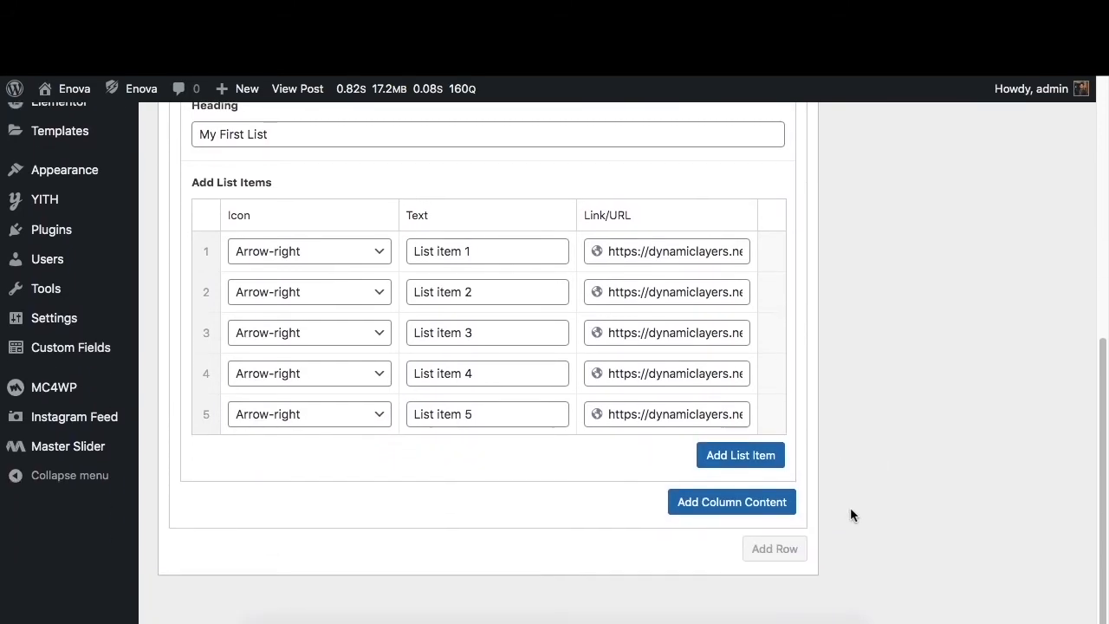
{"action": "scroll", "coordinate": [850, 511], "scroll_direction": "up", "scroll_amount": 1}
{"action": "scroll", "coordinate": [850, 513], "scroll_direction": "up", "scroll_amount": 4}
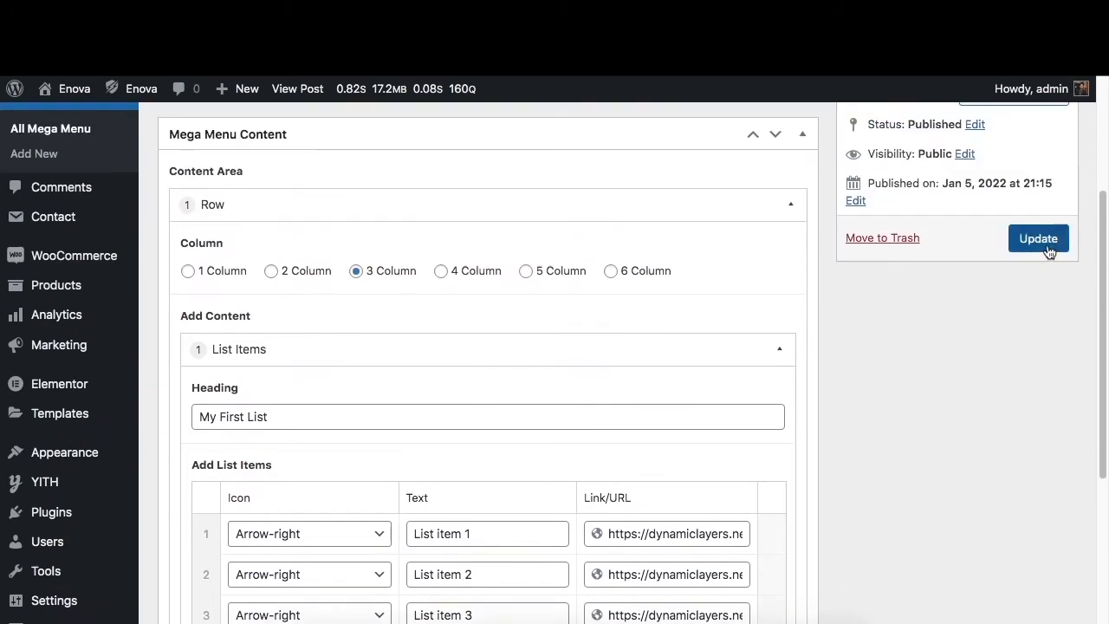
{"action": "left_click", "coordinate": [1047, 239]}
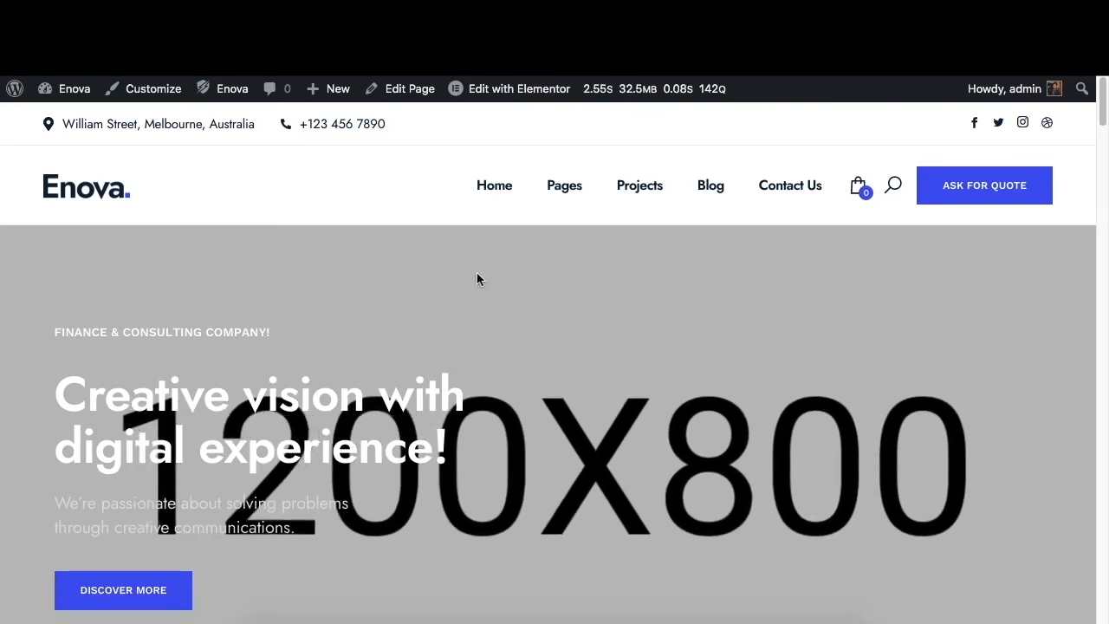
{"action": "mouse_move", "coordinate": [504, 177]}
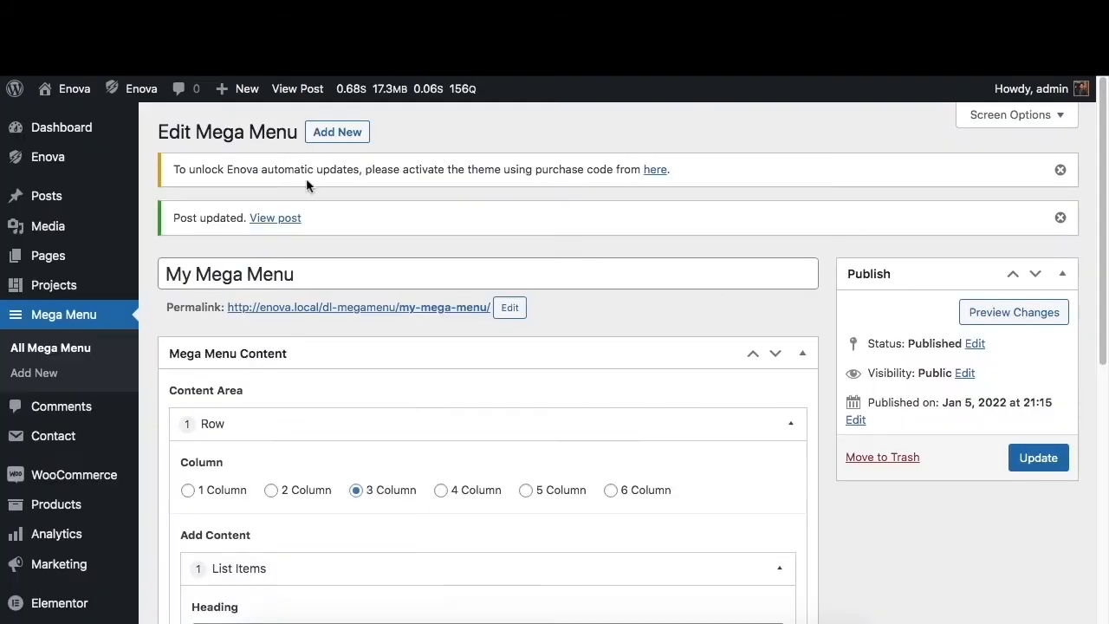
Step: Duplicate the "My First List" content block and change the copy's heading to "My Second List"
{"action": "scroll", "coordinate": [505, 397], "scroll_direction": "down", "scroll_amount": 5}
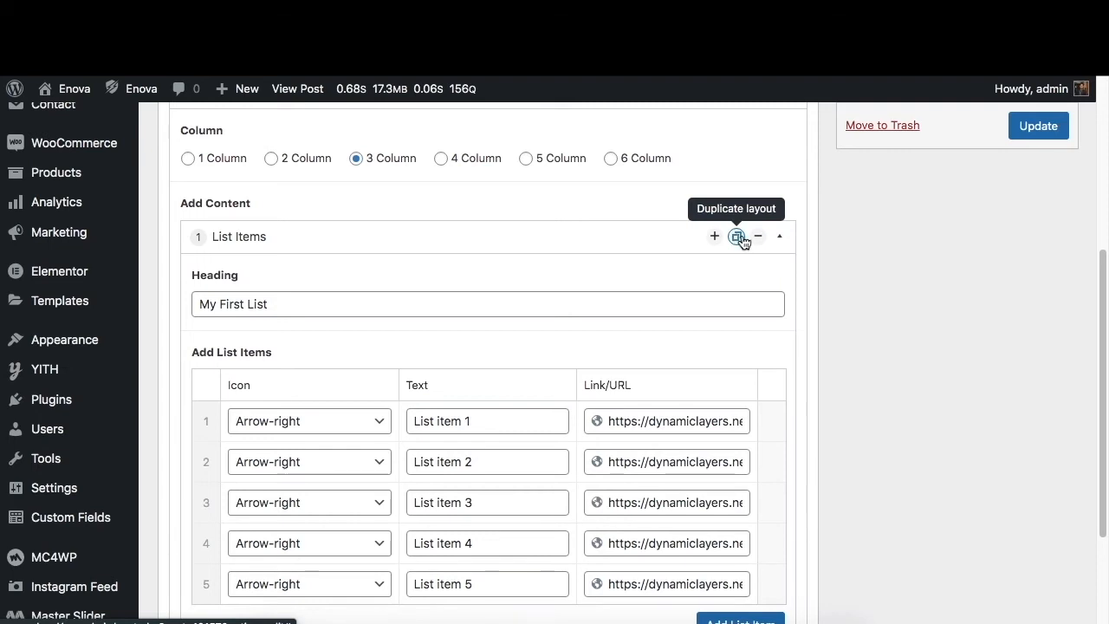
{"action": "left_click", "coordinate": [737, 236]}
{"action": "scroll", "coordinate": [737, 237], "scroll_direction": "down", "scroll_amount": 4}
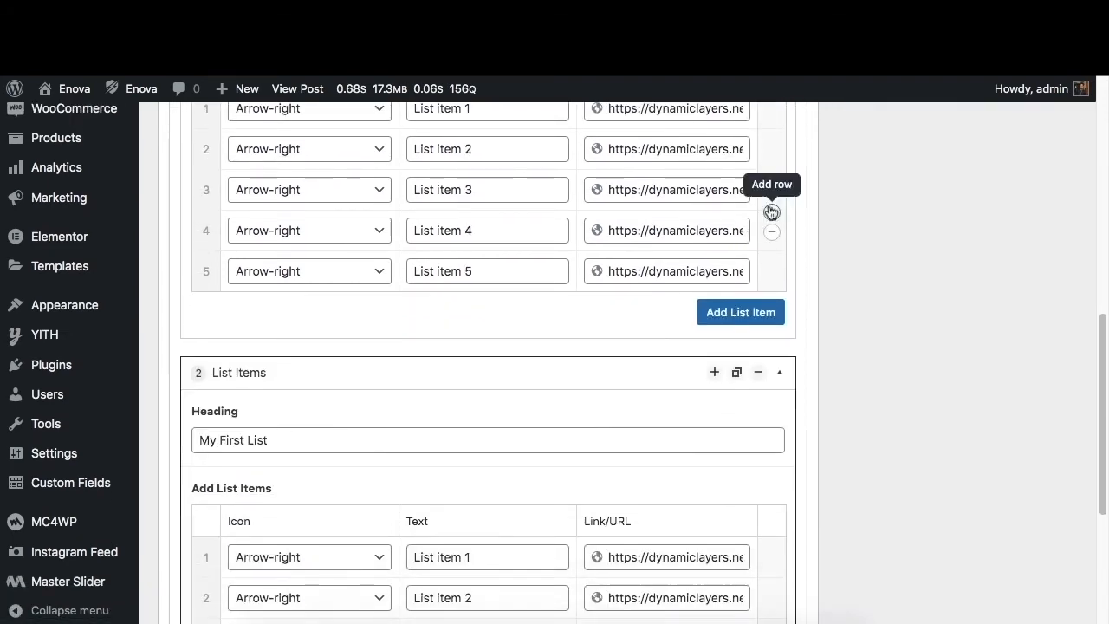
{"action": "scroll", "coordinate": [520, 382], "scroll_direction": "down", "scroll_amount": 2}
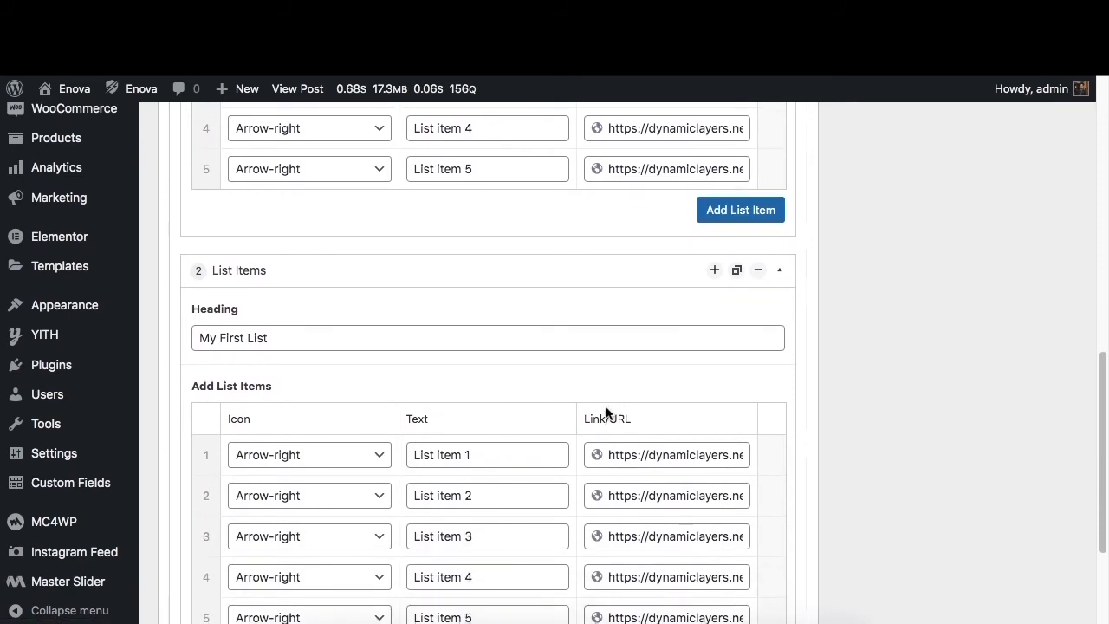
{"action": "double_click", "coordinate": [231, 273]}
{"action": "type", "text": "Se"}
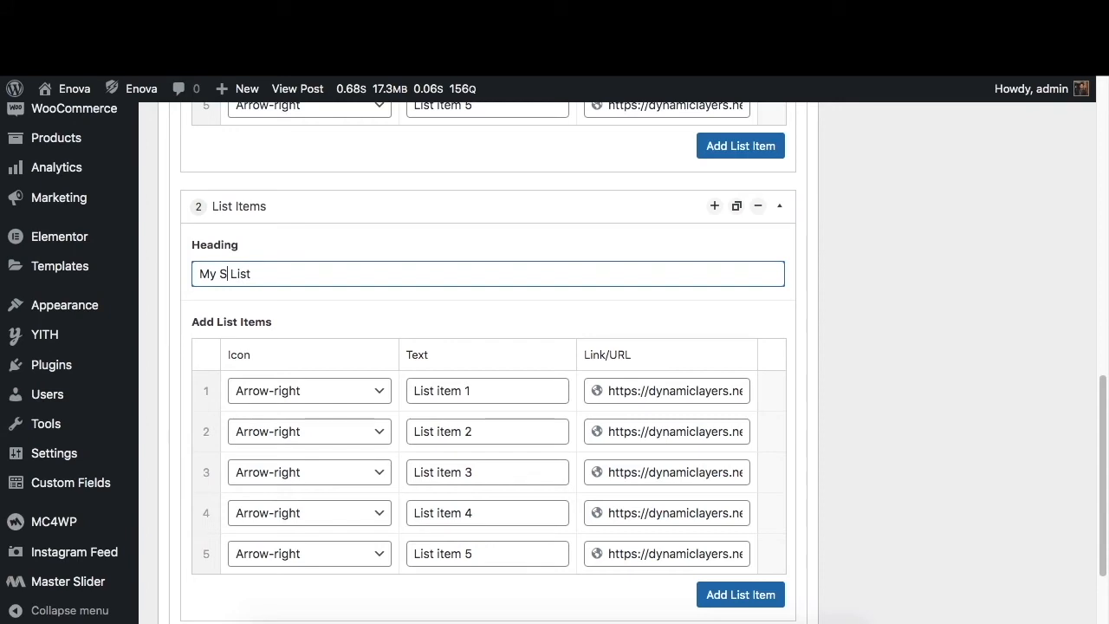
{"action": "type", "text": "cond"}
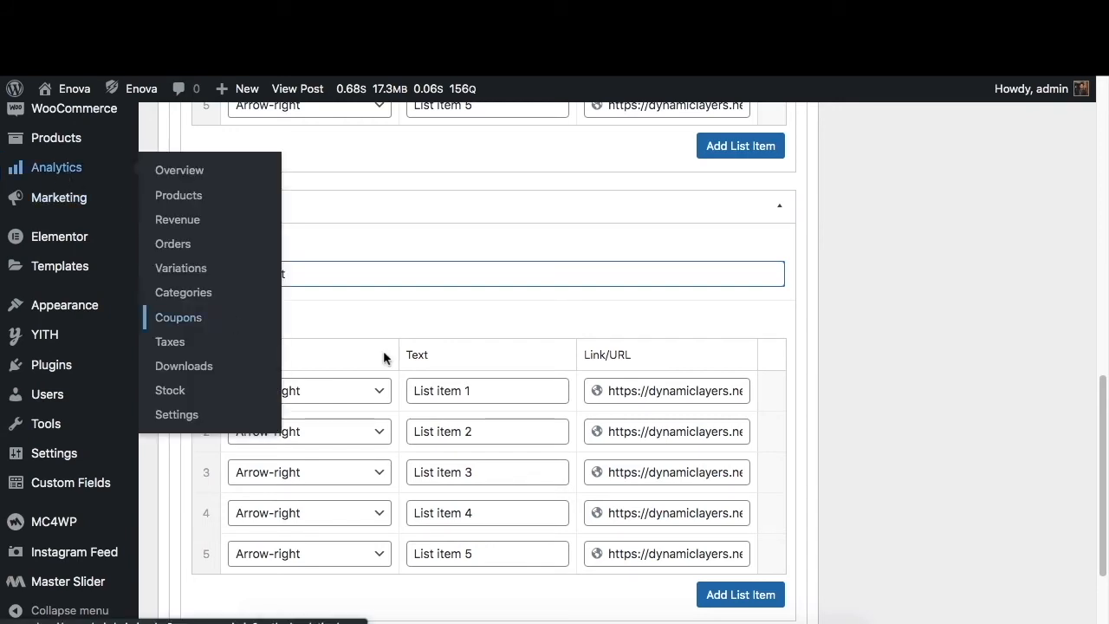
Step: Add an Image Thumbnail as the third column content, below "My Second List"
{"action": "scroll", "coordinate": [495, 439], "scroll_direction": "down", "scroll_amount": 1}
{"action": "scroll", "coordinate": [494, 438], "scroll_direction": "down", "scroll_amount": 3}
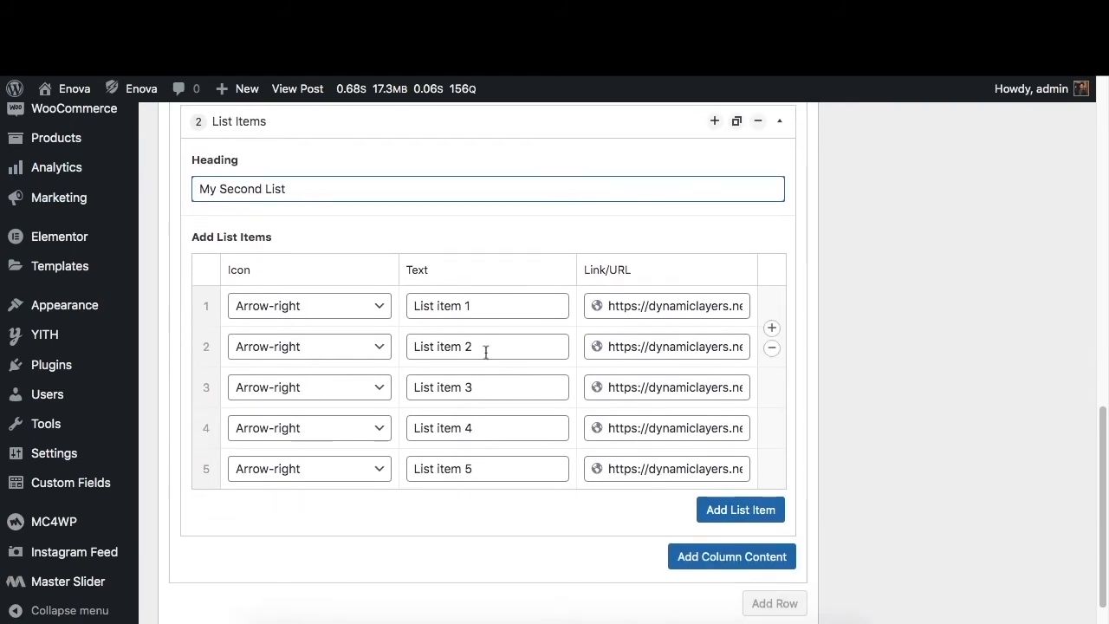
{"action": "scroll", "coordinate": [473, 353], "scroll_direction": "down", "scroll_amount": 1}
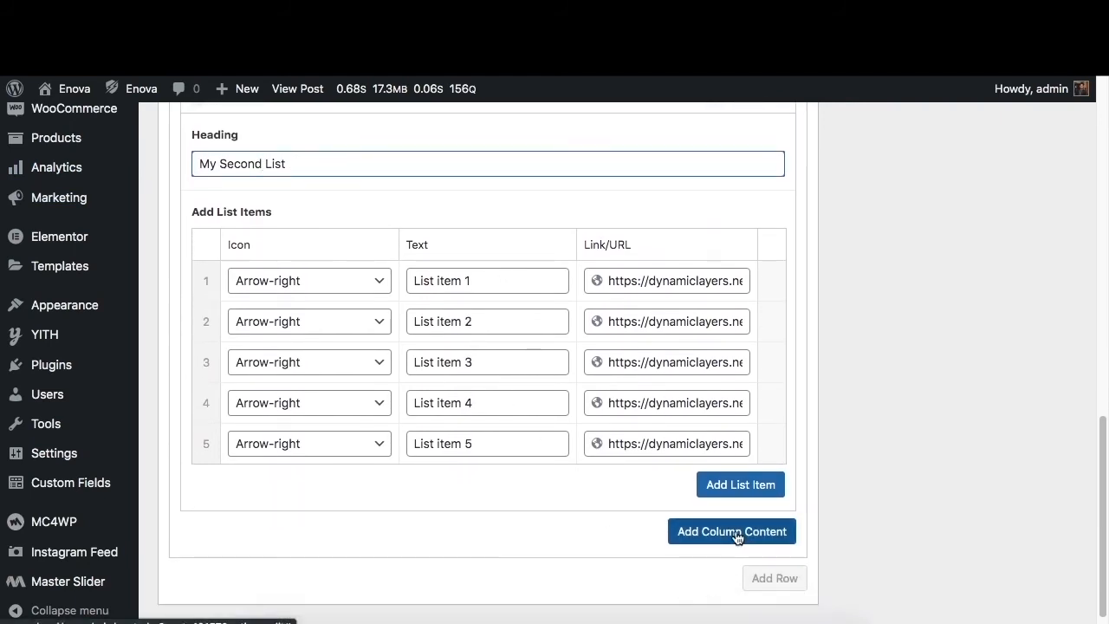
{"action": "left_click", "coordinate": [490, 280]}
{"action": "left_click", "coordinate": [488, 326]}
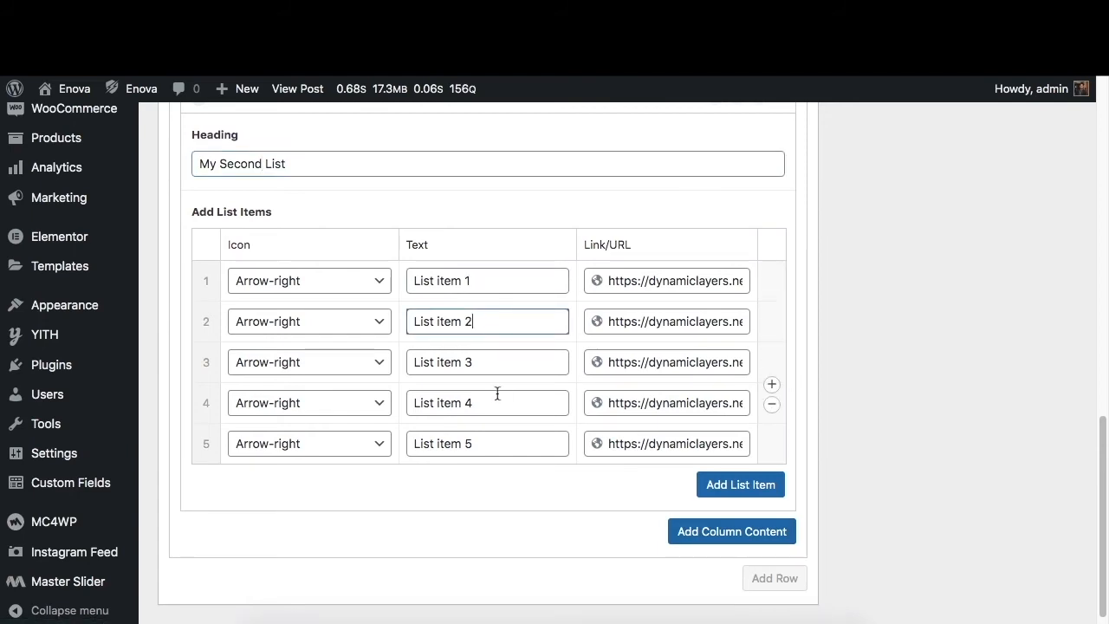
{"action": "left_click", "coordinate": [710, 540]}
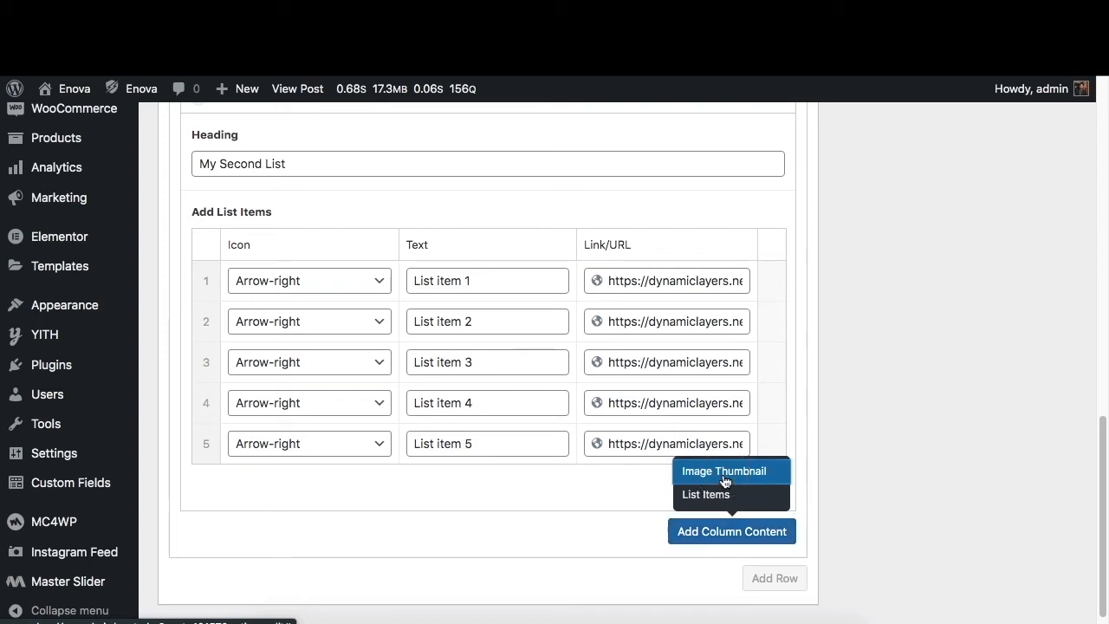
{"action": "left_click", "coordinate": [724, 480]}
{"action": "scroll", "coordinate": [471, 534], "scroll_direction": "down", "scroll_amount": 3}
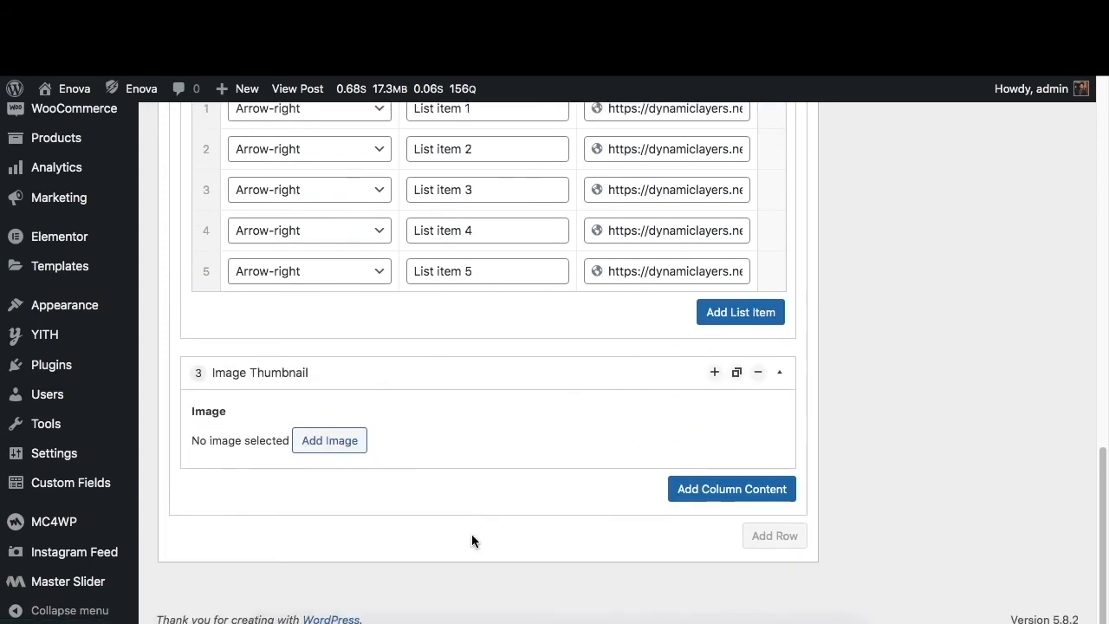
Step: Set the thumbnail's image to logo-1.jpg from the media library
{"action": "left_click", "coordinate": [326, 444]}
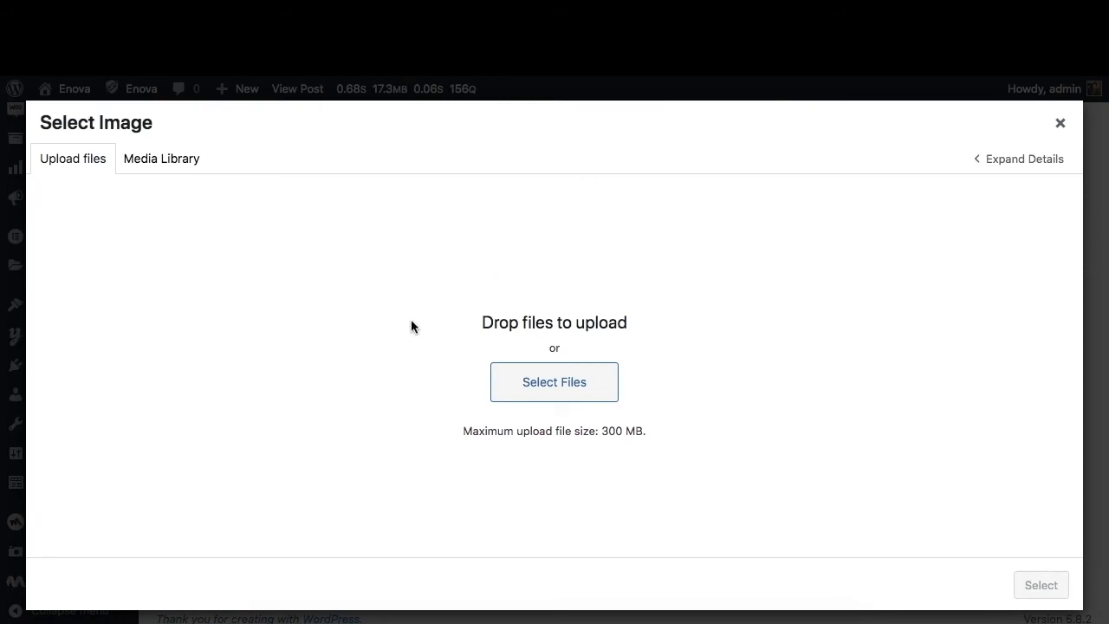
{"action": "left_click", "coordinate": [191, 161]}
{"action": "scroll", "coordinate": [381, 364], "scroll_direction": "down", "scroll_amount": 3}
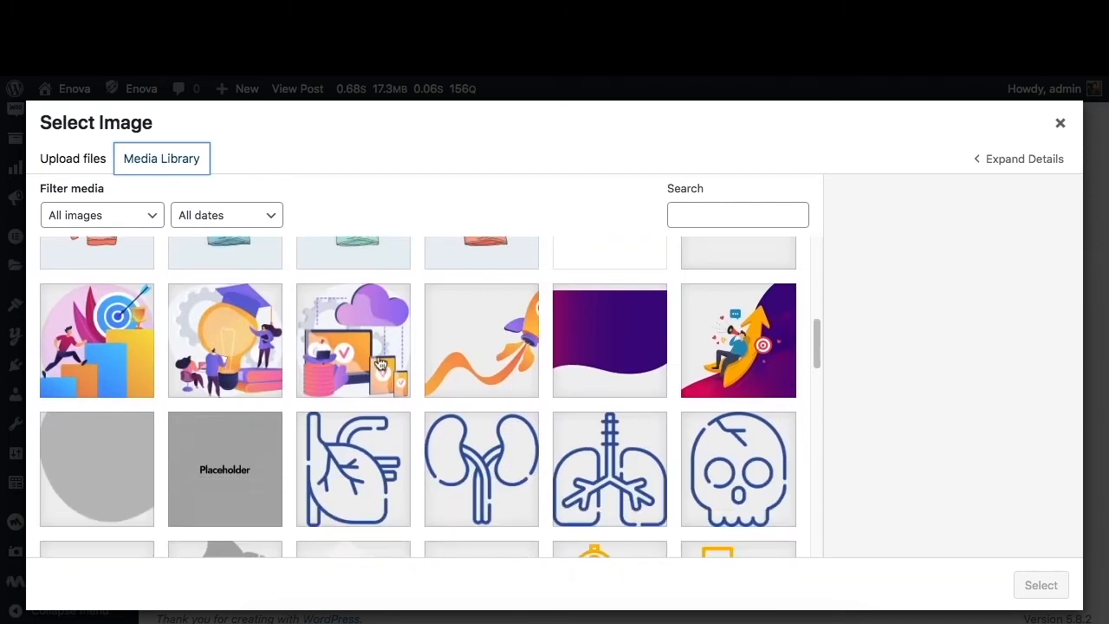
{"action": "scroll", "coordinate": [382, 364], "scroll_direction": "up", "scroll_amount": 3}
{"action": "scroll", "coordinate": [381, 368], "scroll_direction": "down", "scroll_amount": 15}
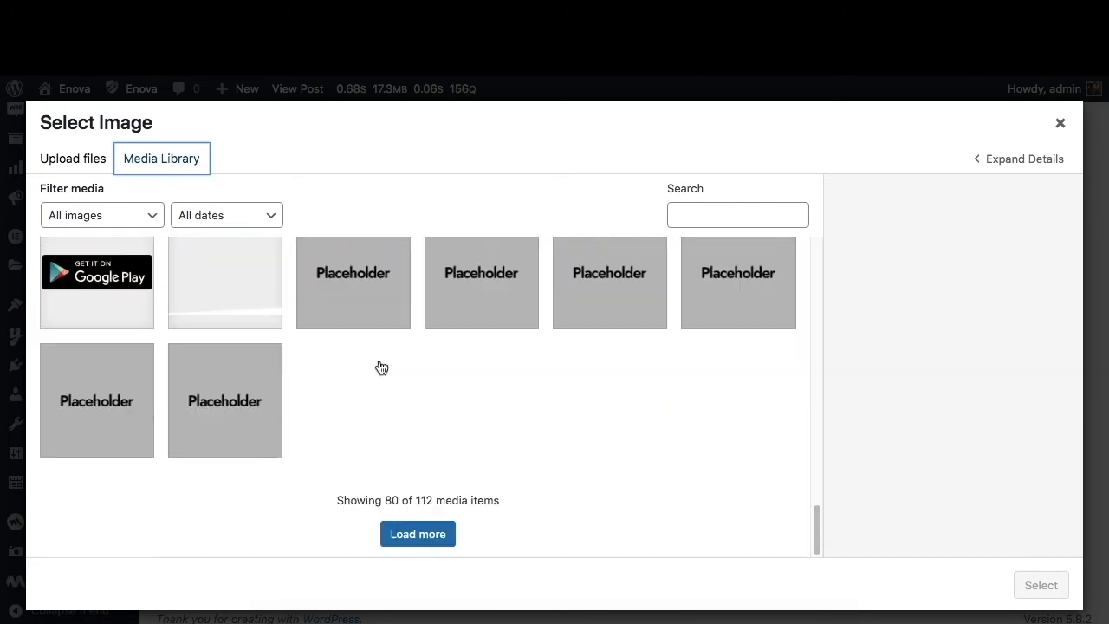
{"action": "left_click", "coordinate": [416, 533]}
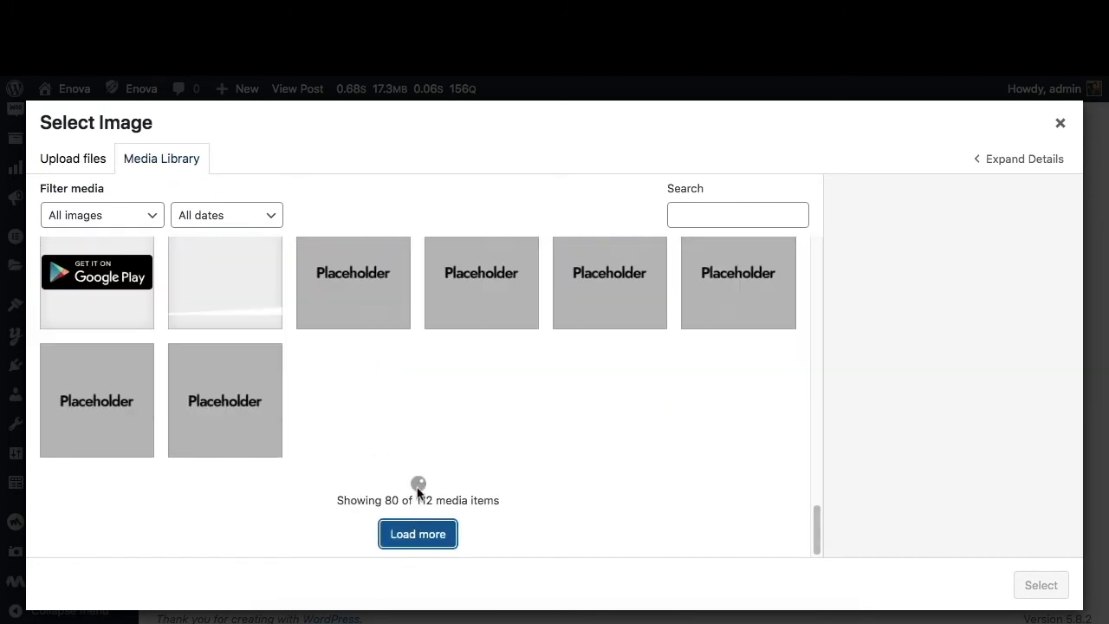
{"action": "scroll", "coordinate": [472, 381], "scroll_direction": "up", "scroll_amount": 20}
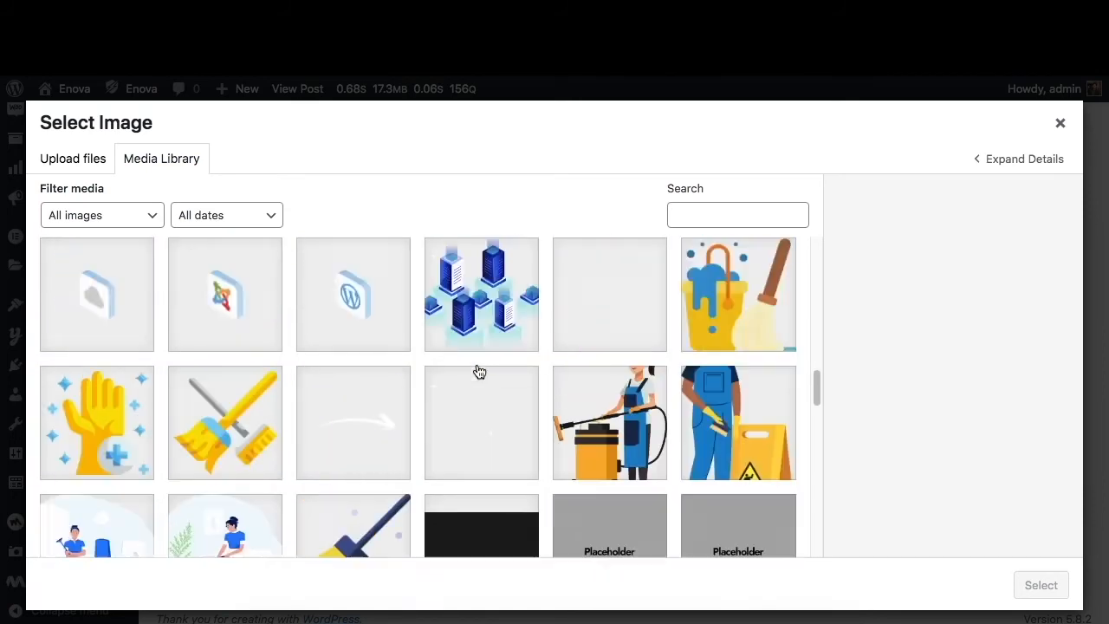
{"action": "left_click", "coordinate": [265, 313]}
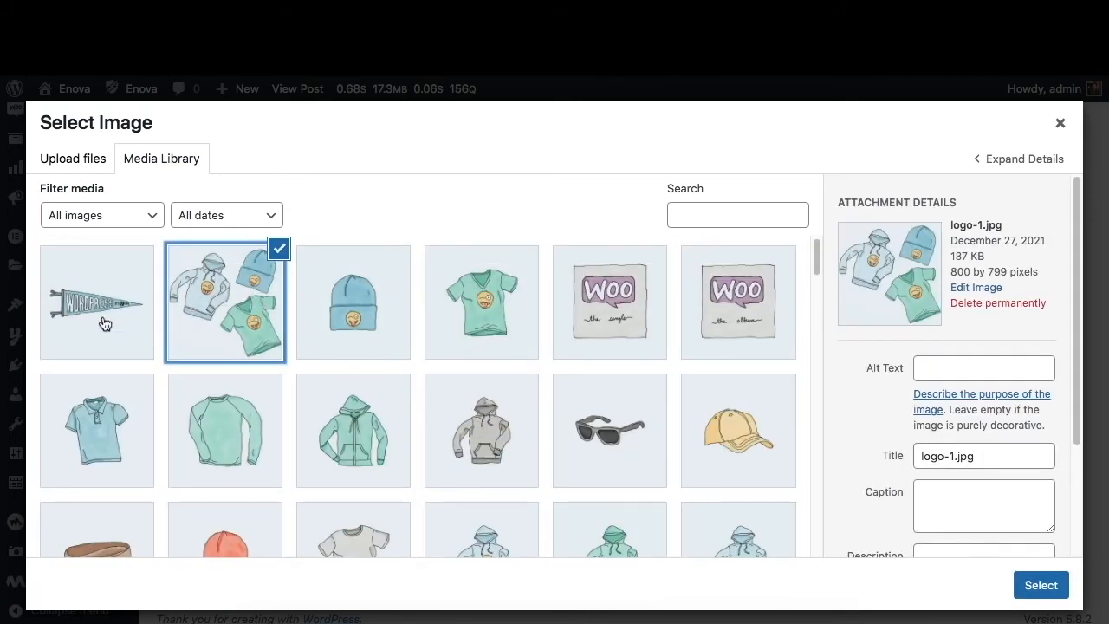
{"action": "left_click", "coordinate": [1041, 585]}
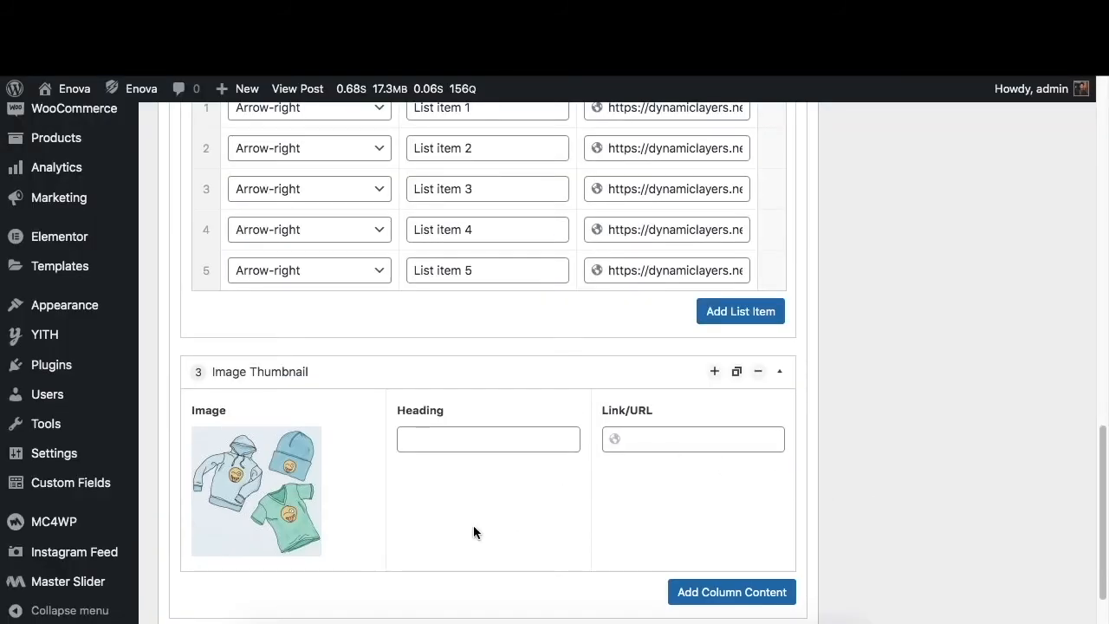
{"action": "scroll", "coordinate": [473, 525], "scroll_direction": "up", "scroll_amount": 1}
{"action": "left_click", "coordinate": [466, 503]}
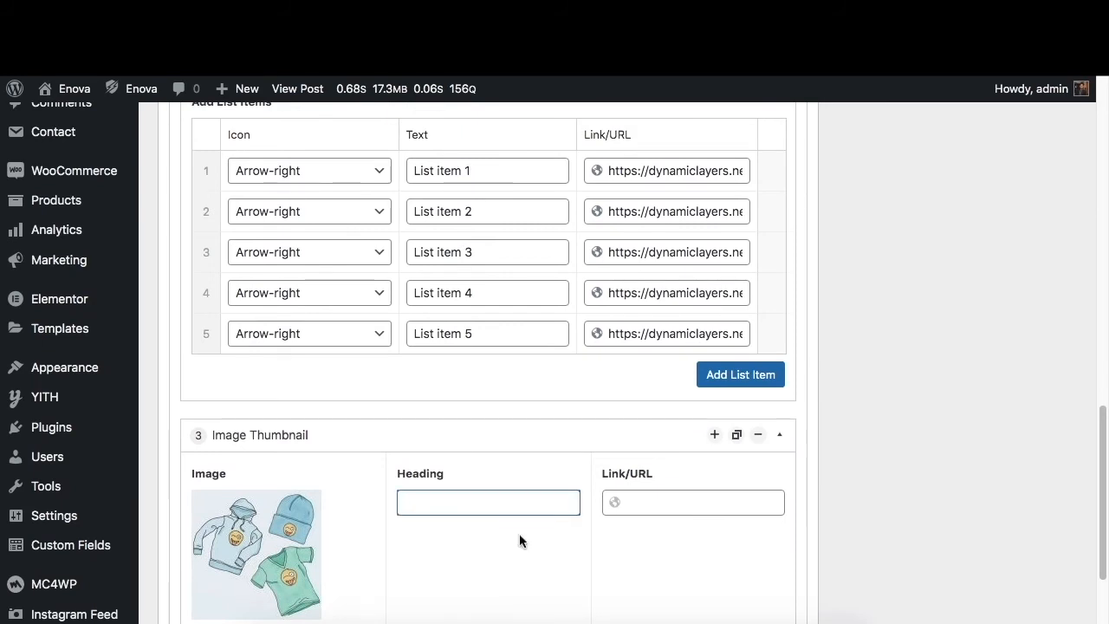
{"action": "left_click", "coordinate": [690, 497]}
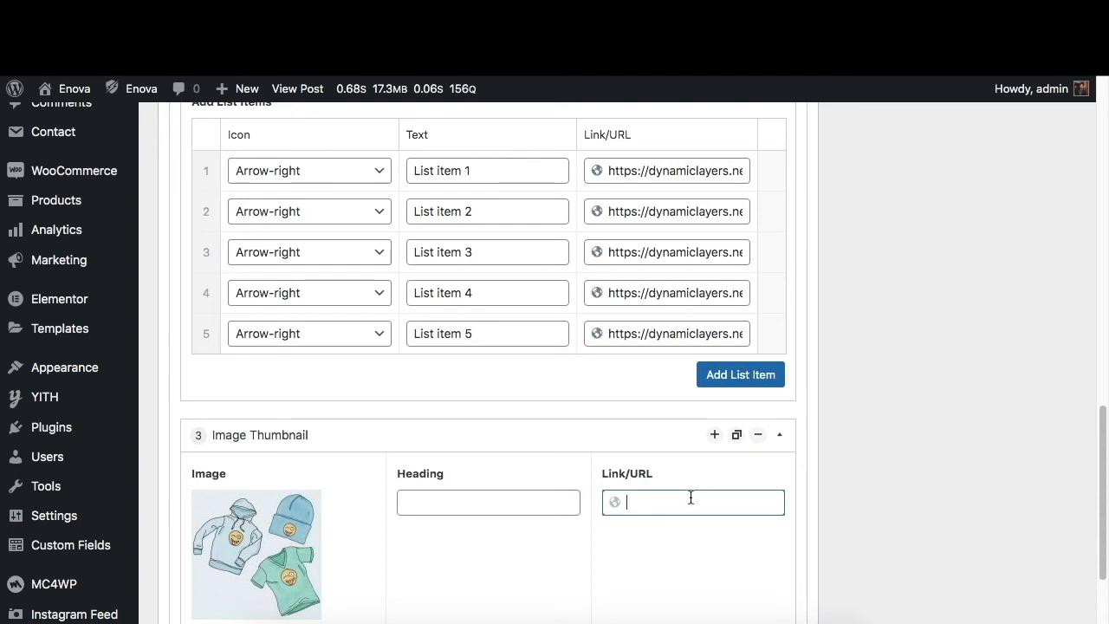
{"action": "type", "text": "https://"}
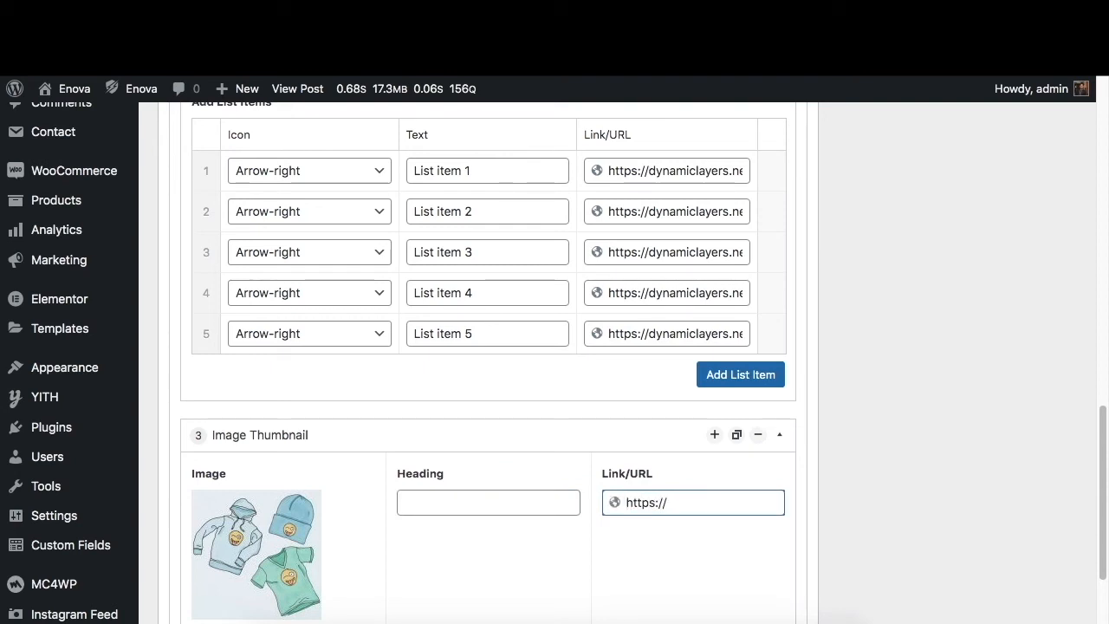
{"action": "type", "text": "dynamiclayers.net"}
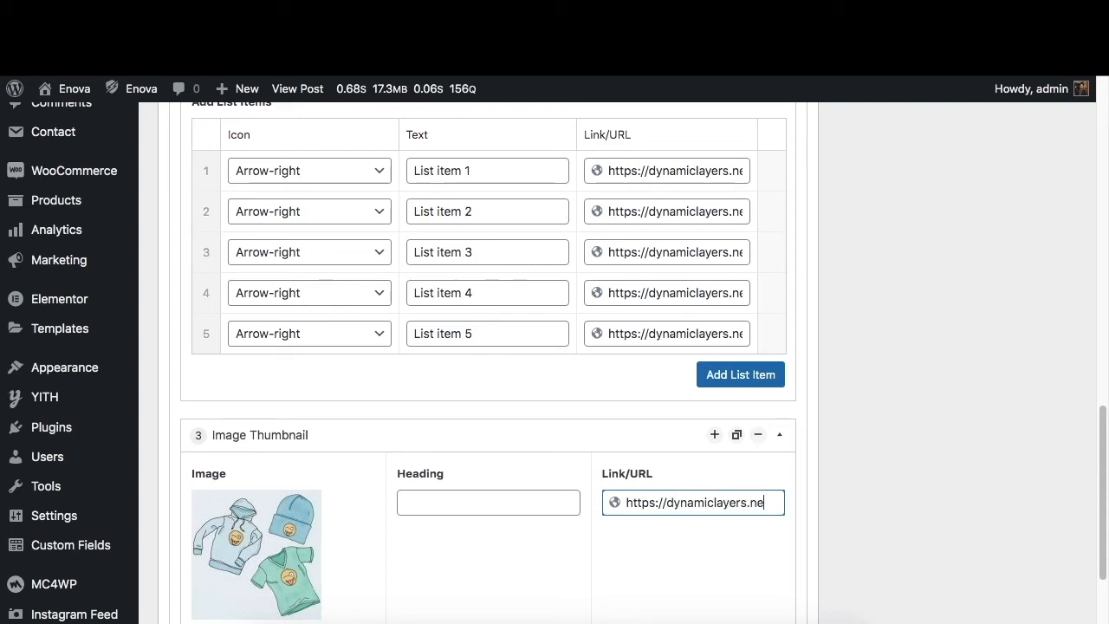
{"action": "left_click", "coordinate": [634, 436]}
{"action": "scroll", "coordinate": [610, 486], "scroll_direction": "up", "scroll_amount": 2}
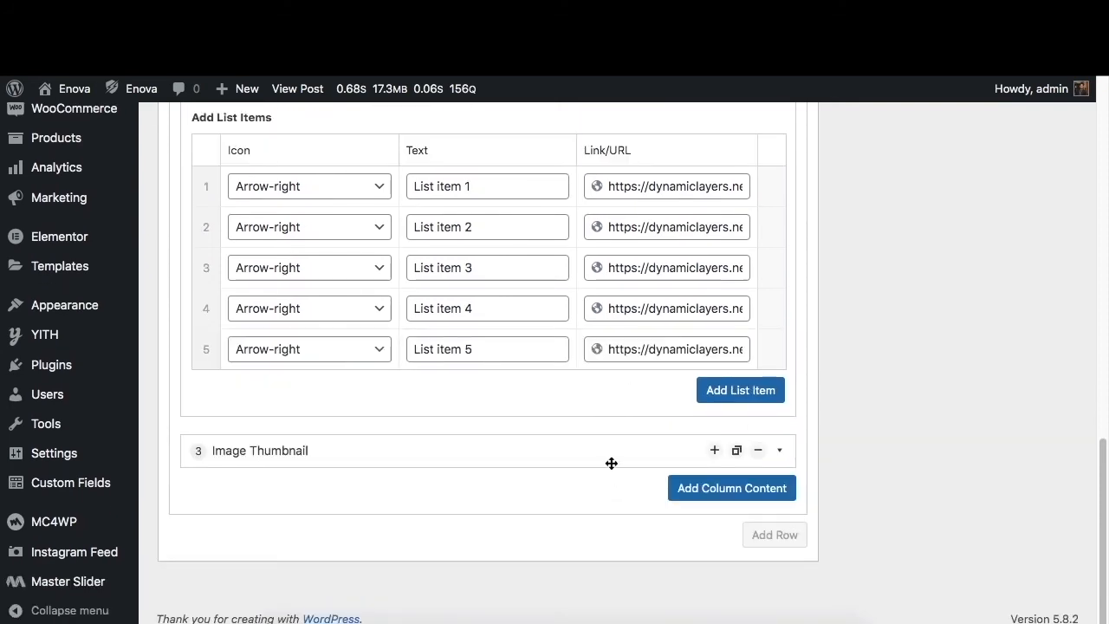
Step: Save the mega menu and reload the site's front page to check the Home item's dropdown
{"action": "scroll", "coordinate": [659, 442], "scroll_direction": "up", "scroll_amount": 2}
{"action": "scroll", "coordinate": [681, 419], "scroll_direction": "up", "scroll_amount": 5}
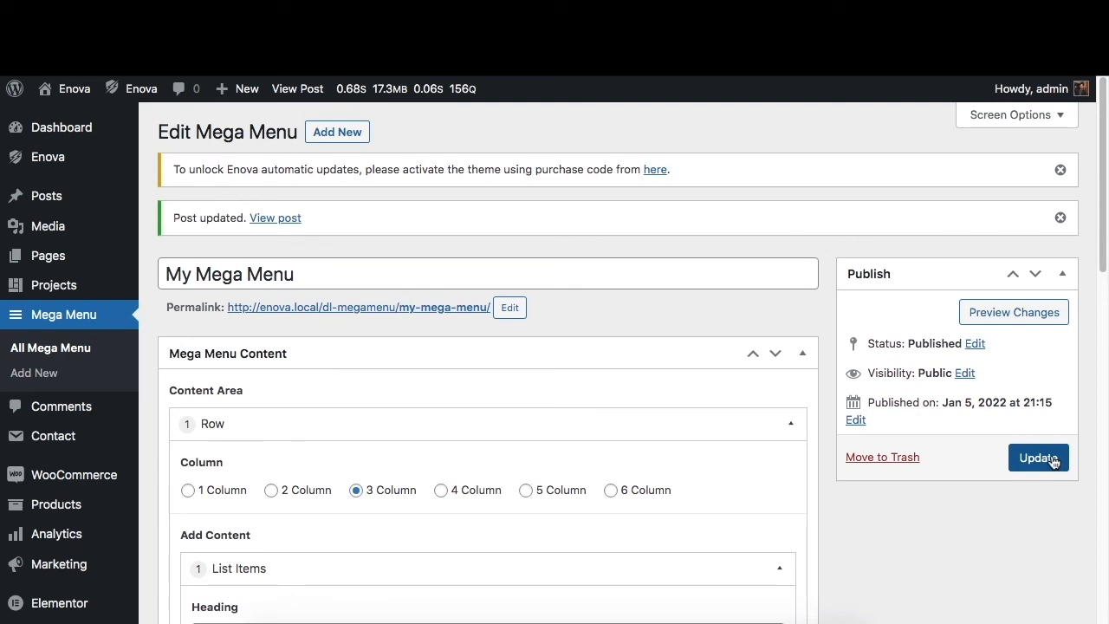
{"action": "left_click", "coordinate": [1051, 460]}
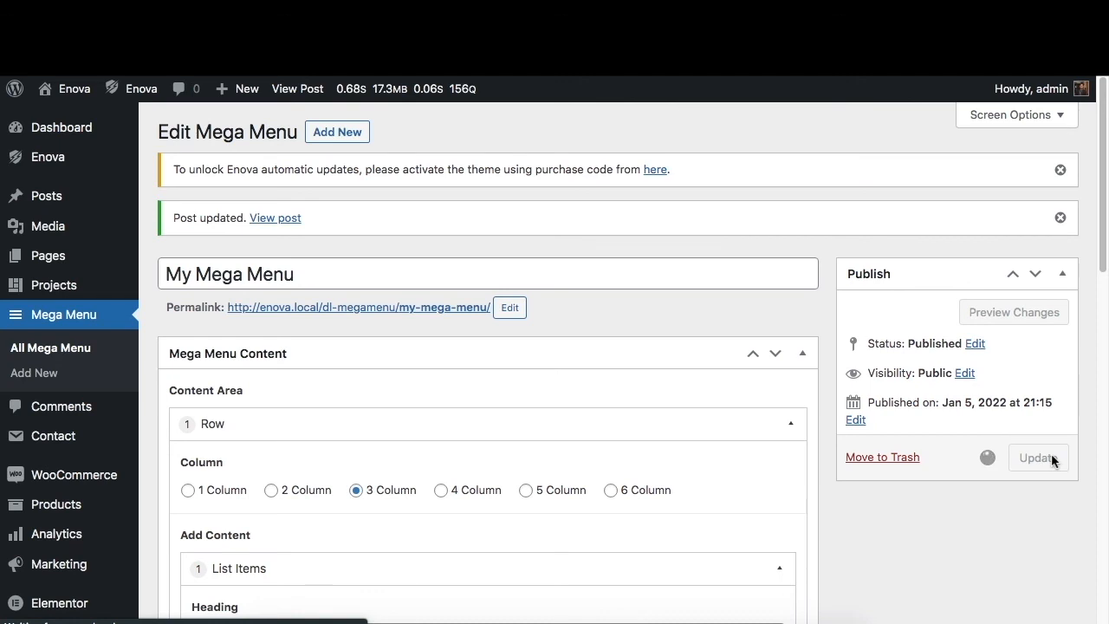
{"action": "scroll", "coordinate": [762, 416], "scroll_direction": "down", "scroll_amount": 4}
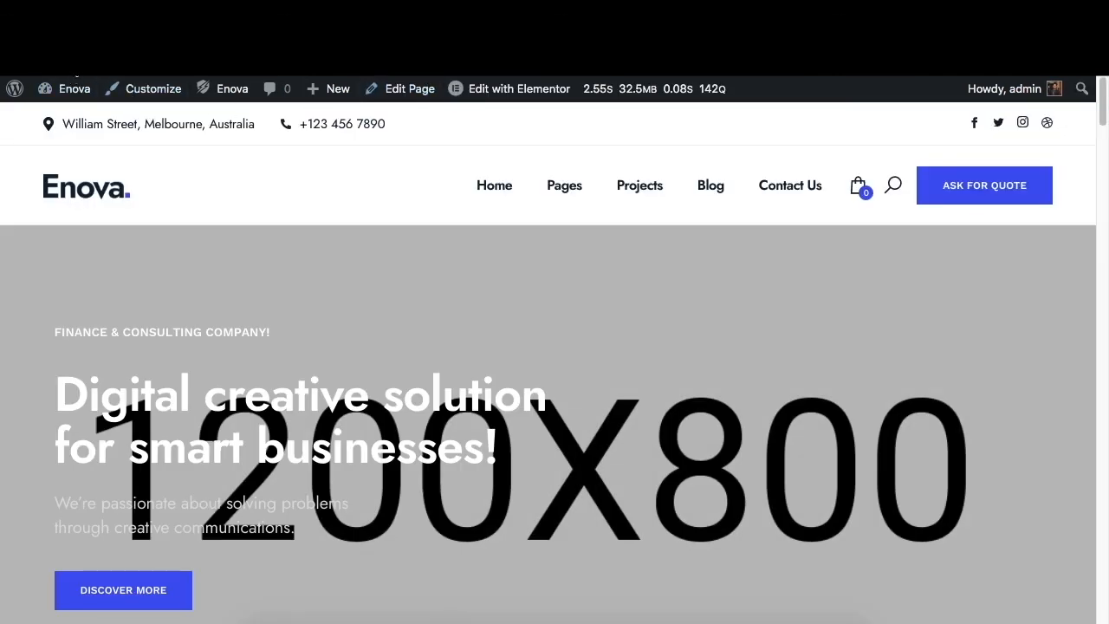
{"action": "mouse_move", "coordinate": [490, 191]}
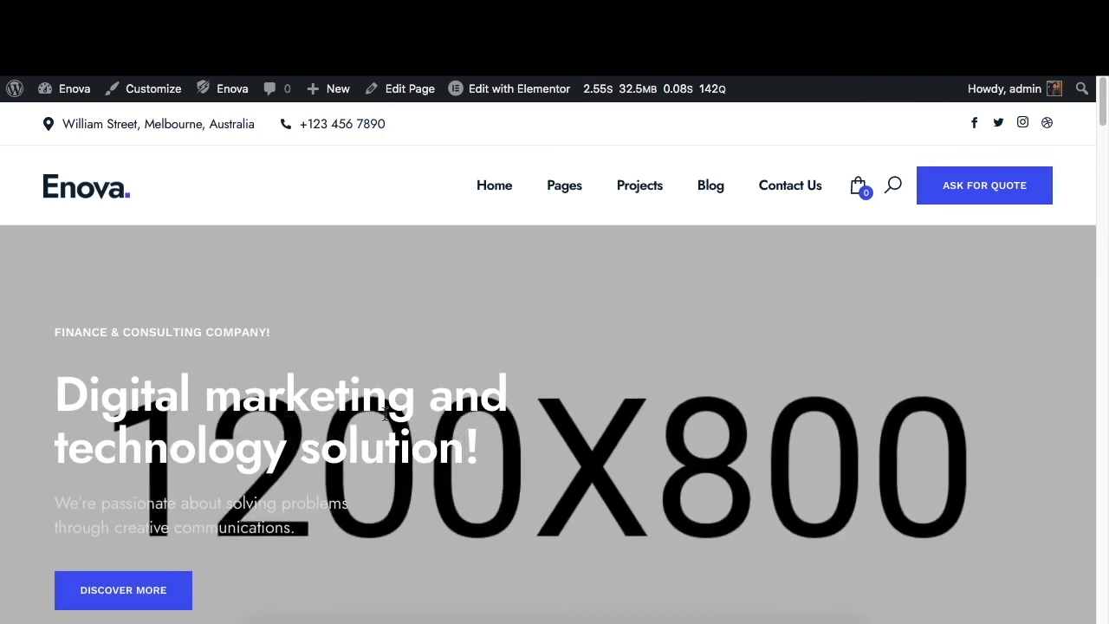
{"action": "key", "text": "super+r"}
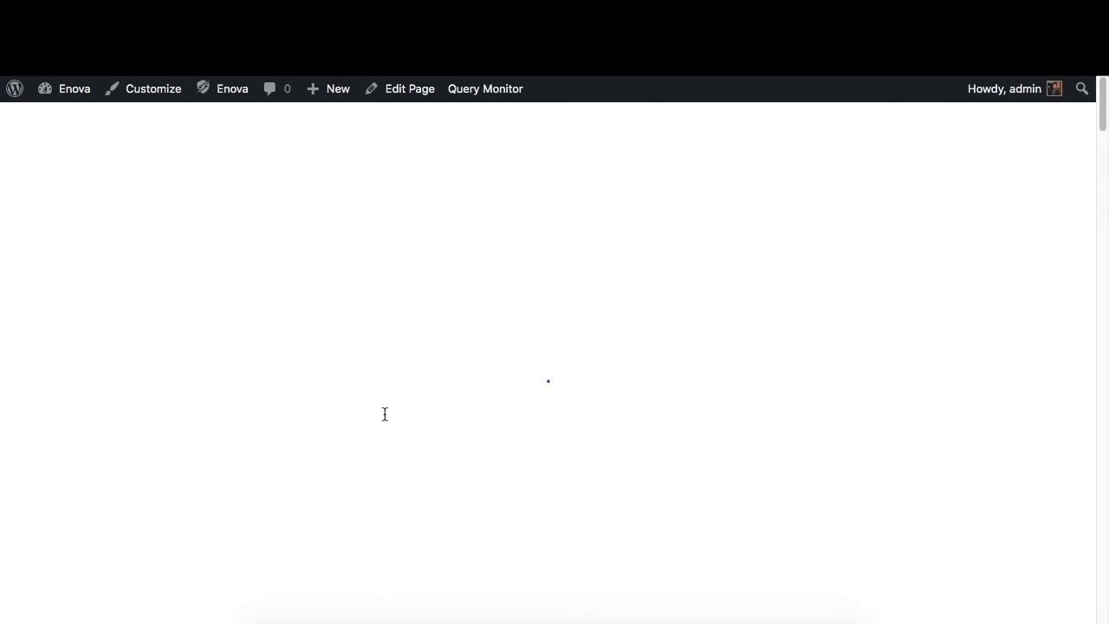